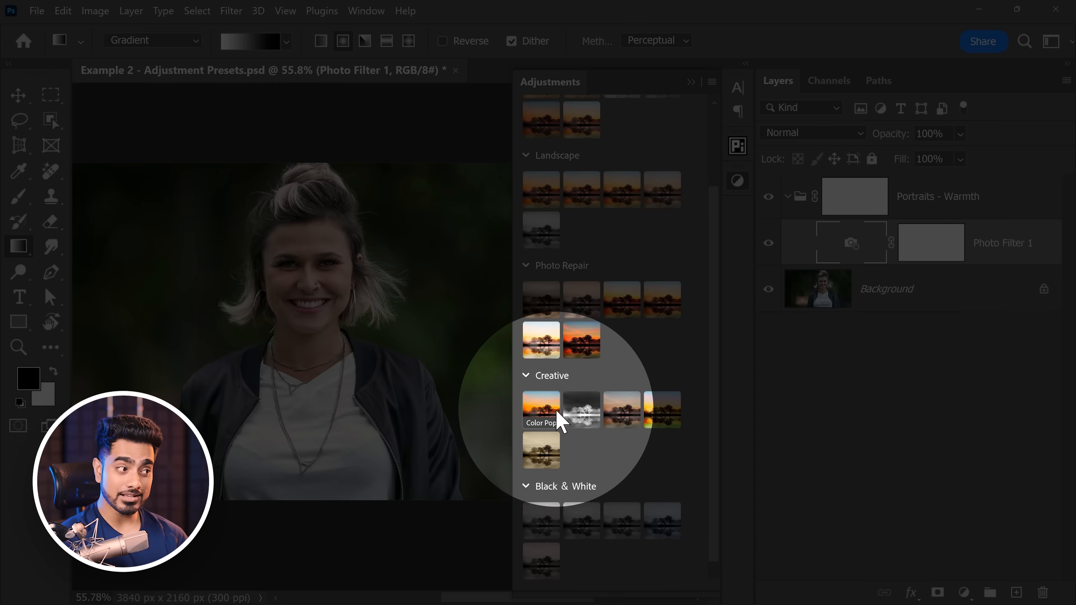
# Step: Apply the Creative Color Pop adjustment preset above Portraits - Warmth and collapse both preset groups
pyautogui.click(545, 414)
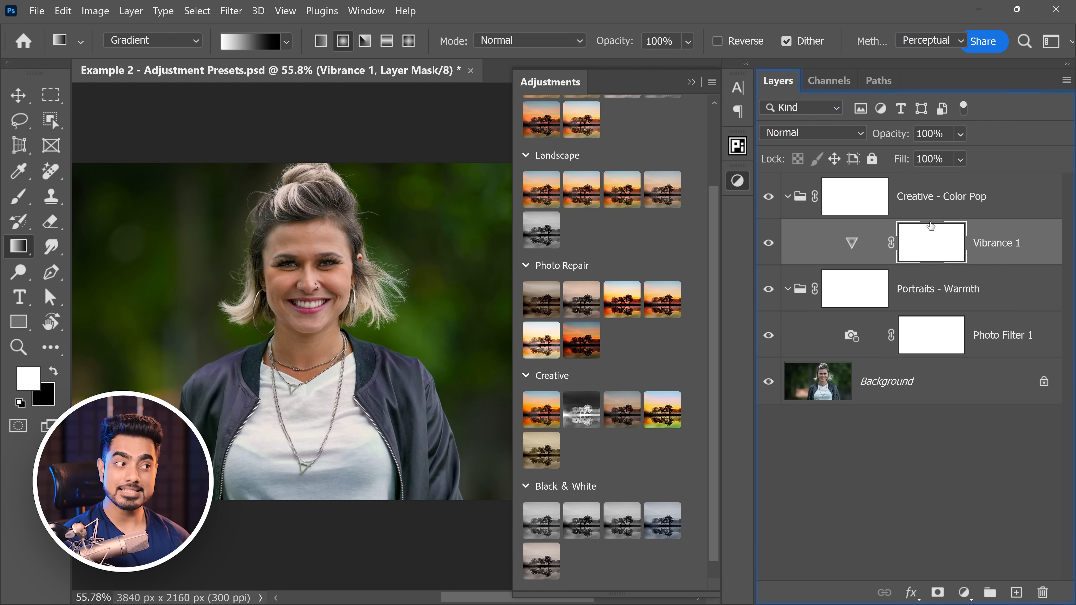
pyautogui.click(788, 291)
pyautogui.click(788, 197)
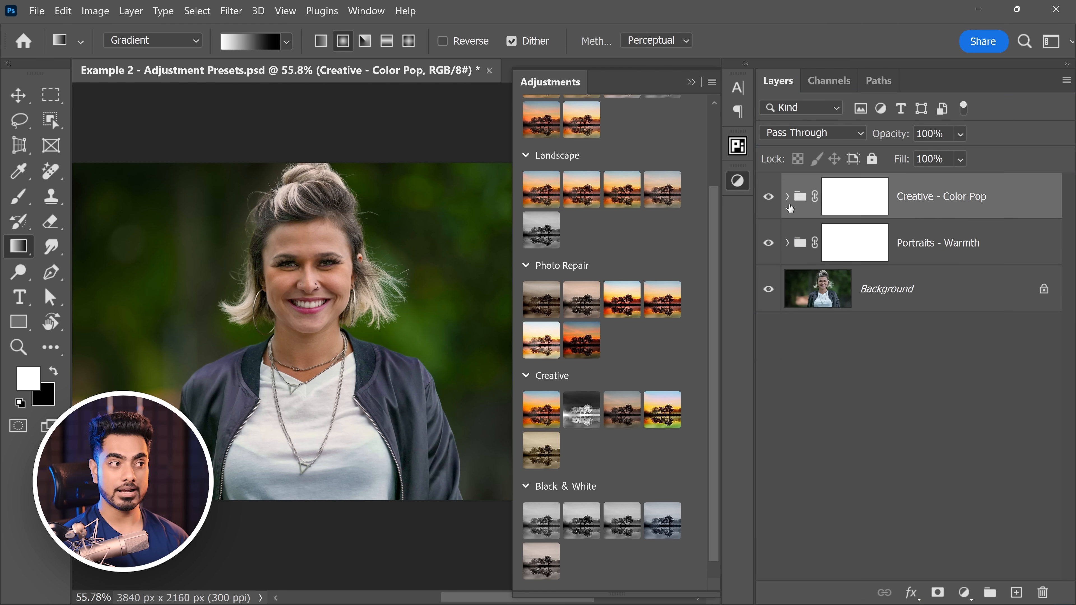
pyautogui.press('x')
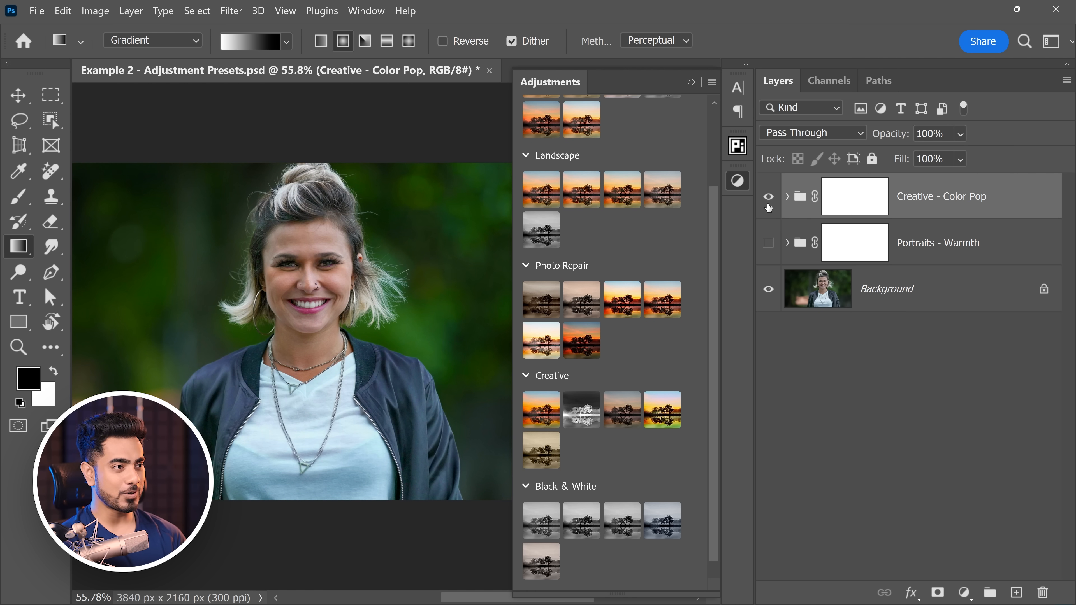
# Step: Compare the portrait with and without the Color Pop and Warmth groups by toggling layer visibility
pyautogui.click(769, 206)
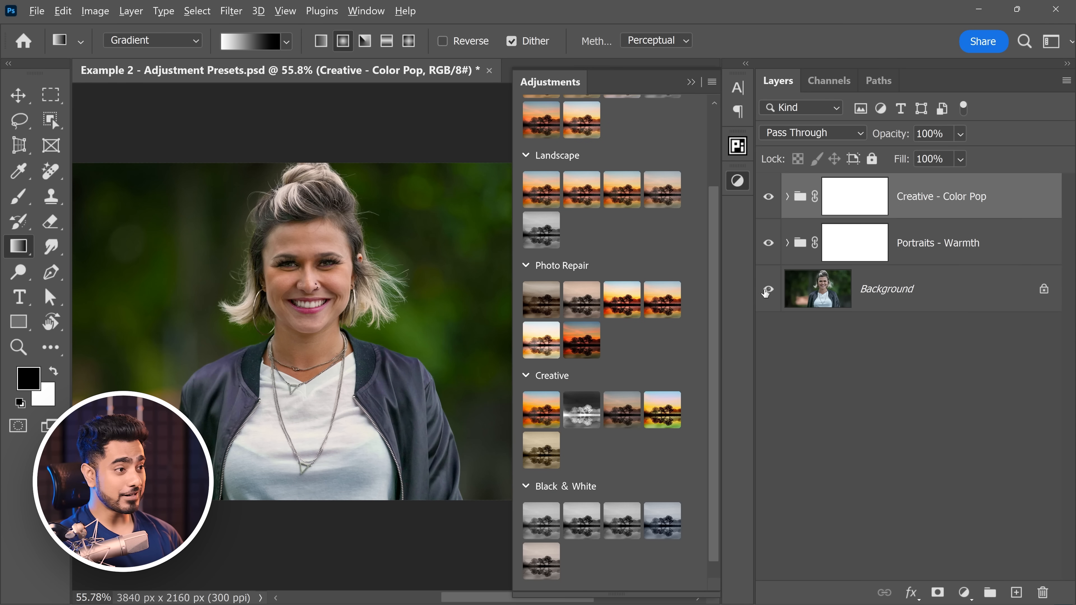
pyautogui.keyDown('alt'); pyautogui.click(768, 290); pyautogui.keyUp('alt')
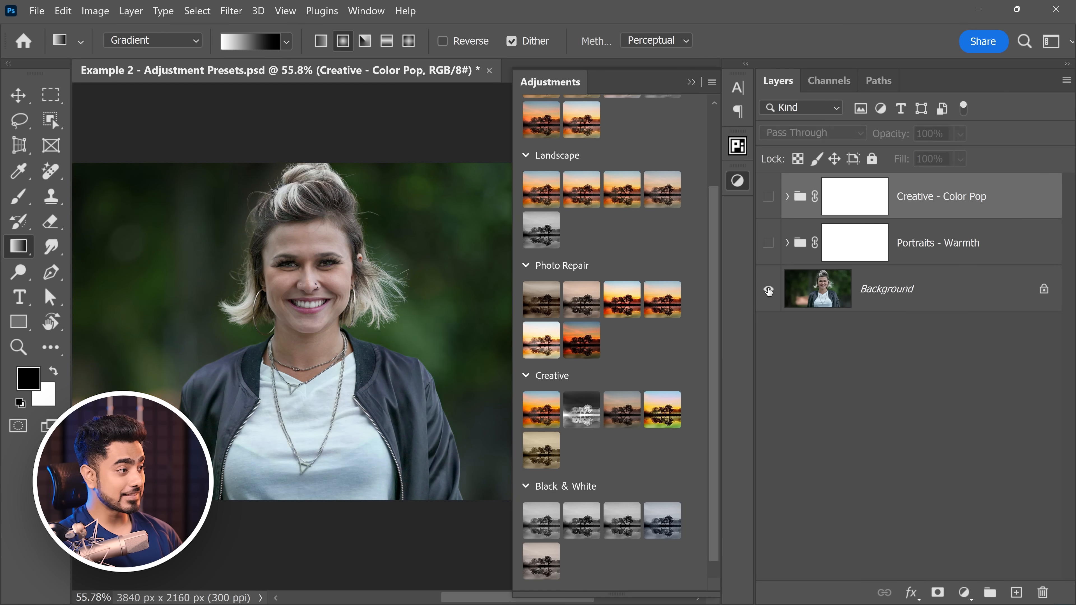
pyautogui.keyDown('alt'); pyautogui.click(768, 292); pyautogui.keyUp('alt')
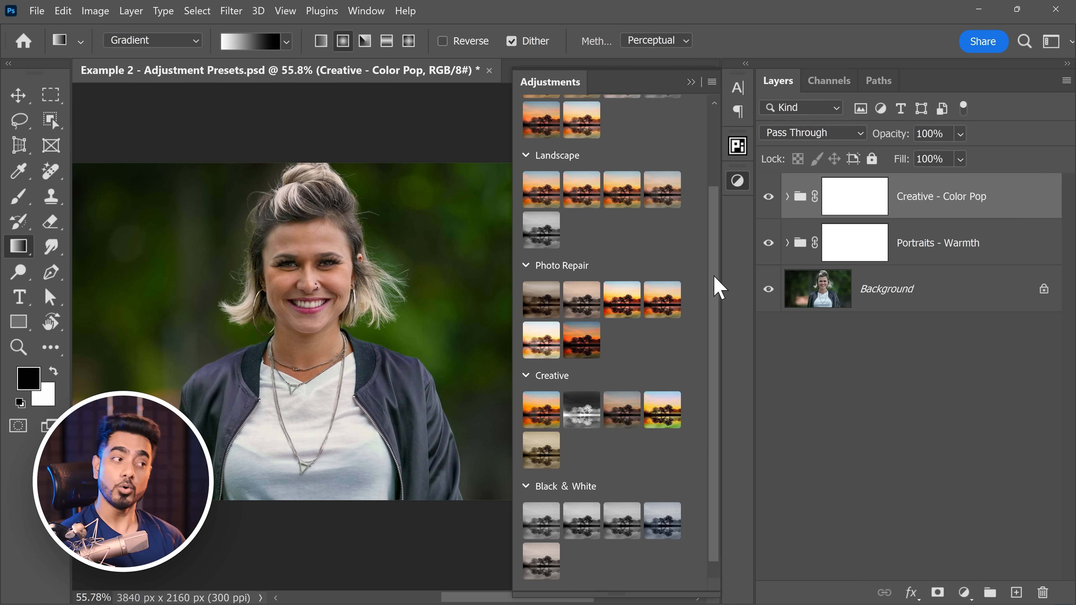
# Step: Add a second Portraits Warmth preset and a second Creative Color Pop preset, setting the topmost Color Pop group's opacity to 22%
pyautogui.moveTo(714, 277); pyautogui.dragTo(717, 211)
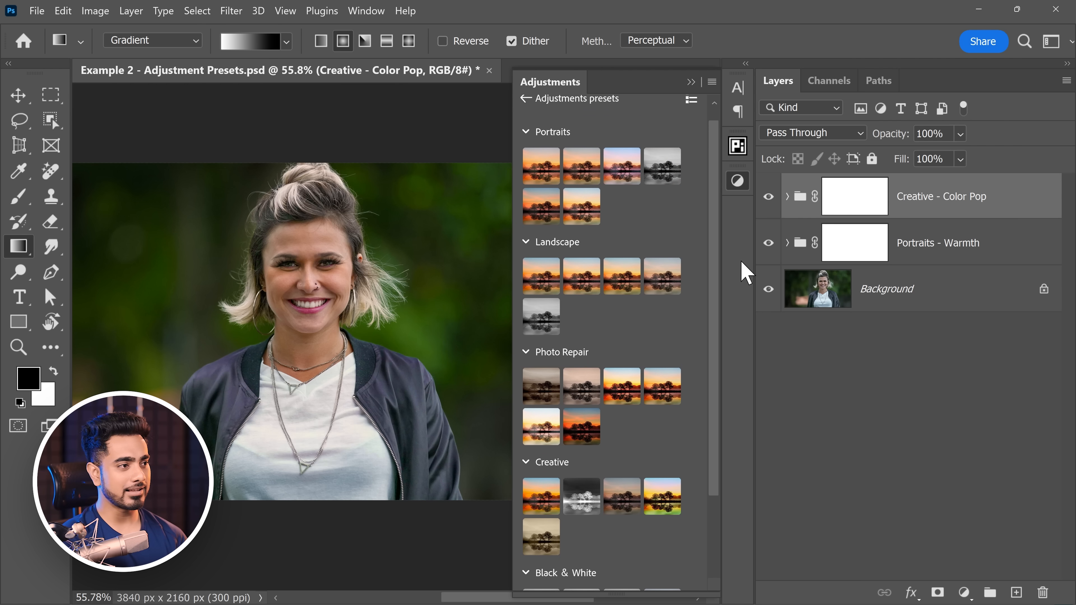
pyautogui.scroll(1, 723, 242)
pyautogui.click(584, 186)
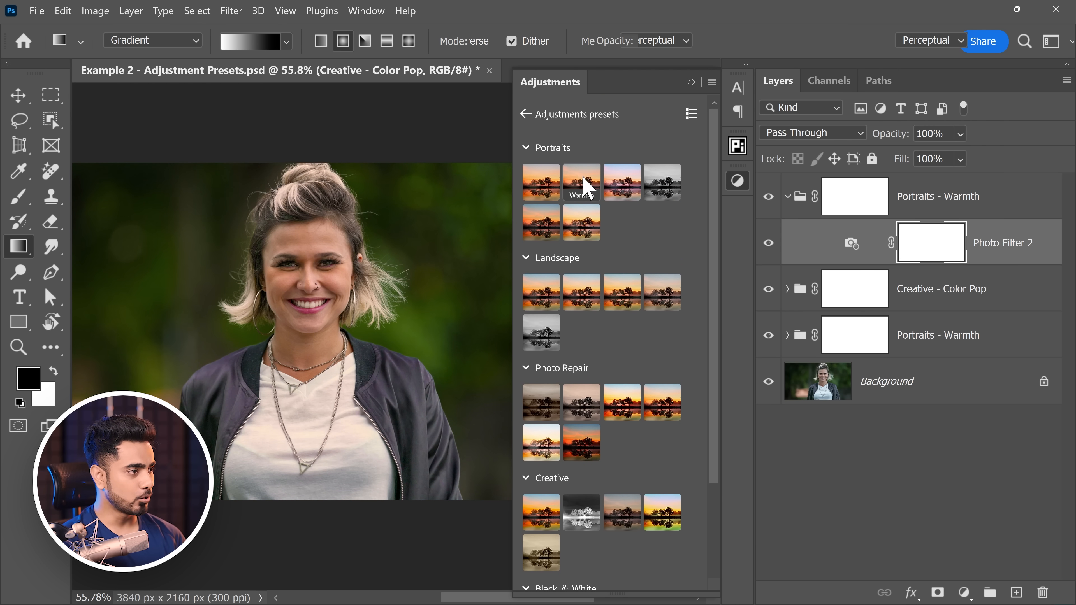
pyautogui.scroll(-5, 716, 259)
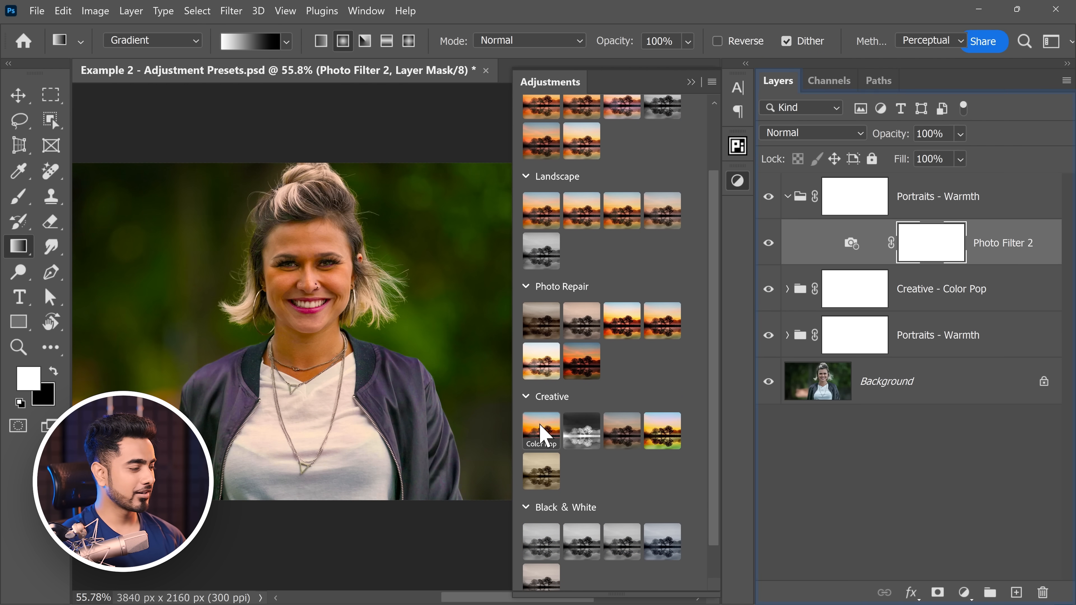
pyautogui.click(537, 432)
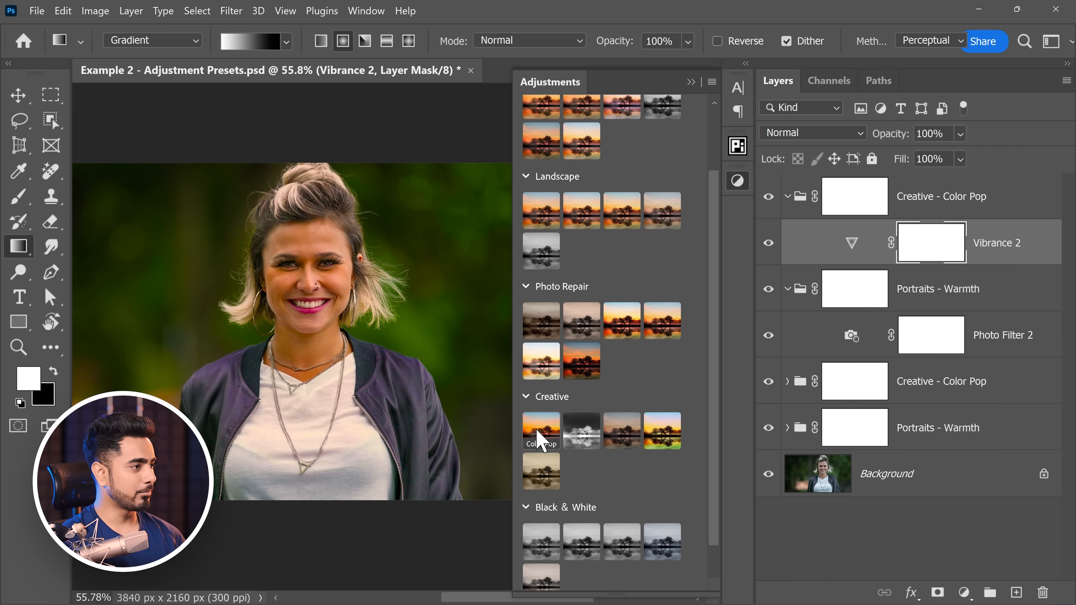
pyautogui.click(956, 194)
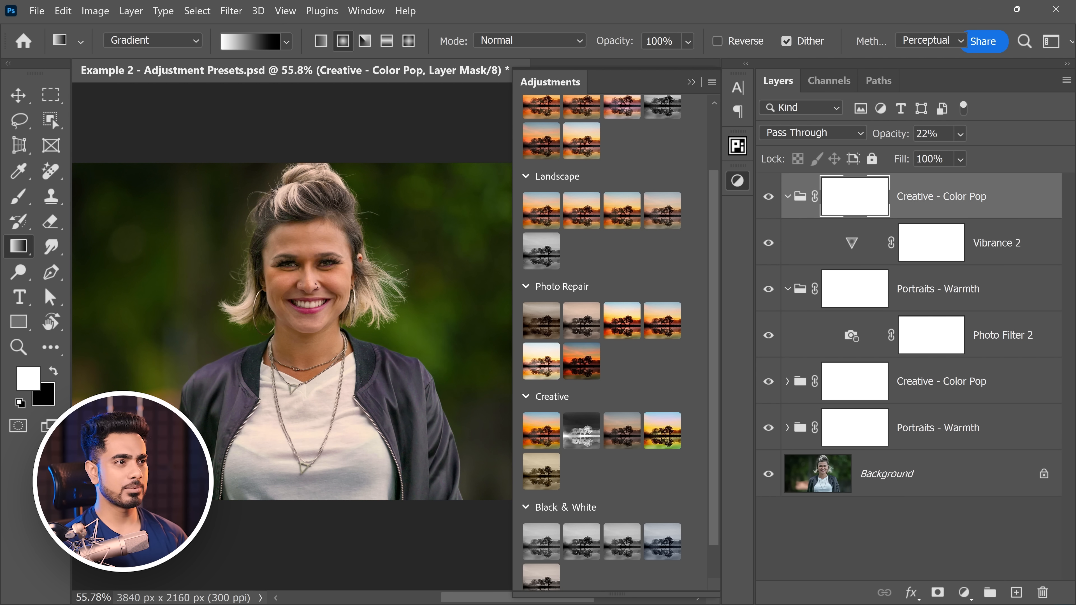
# Step: Hide all the adjustment preset groups so only the Background layer shows, and fit the image to the view
pyautogui.click(694, 84)
pyautogui.keyDown('alt'); pyautogui.click(767, 474); pyautogui.keyUp('alt')
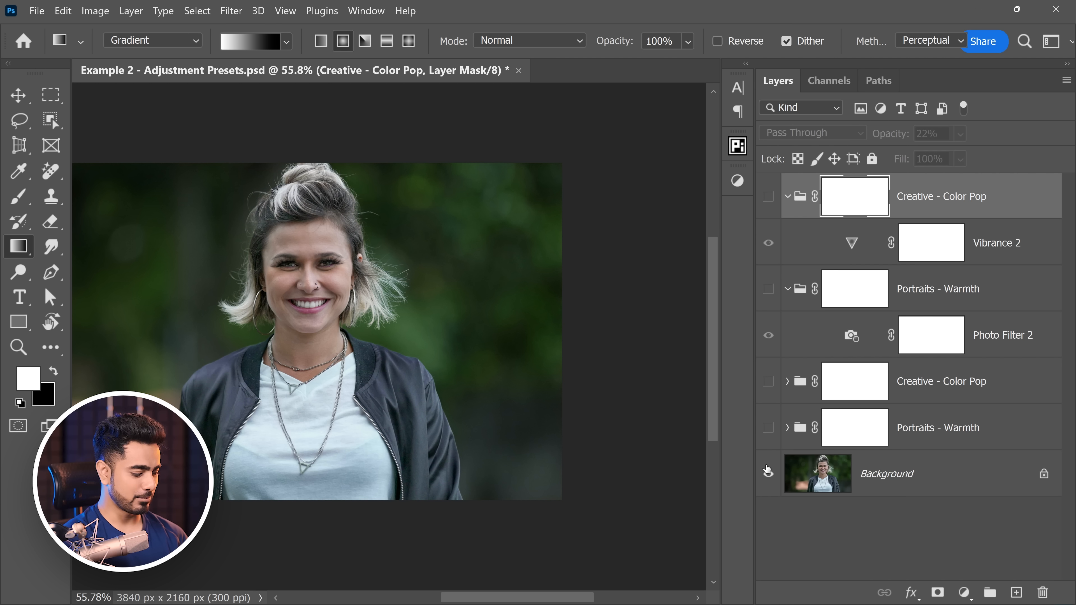
pyautogui.hotkey('ctrl', '0')
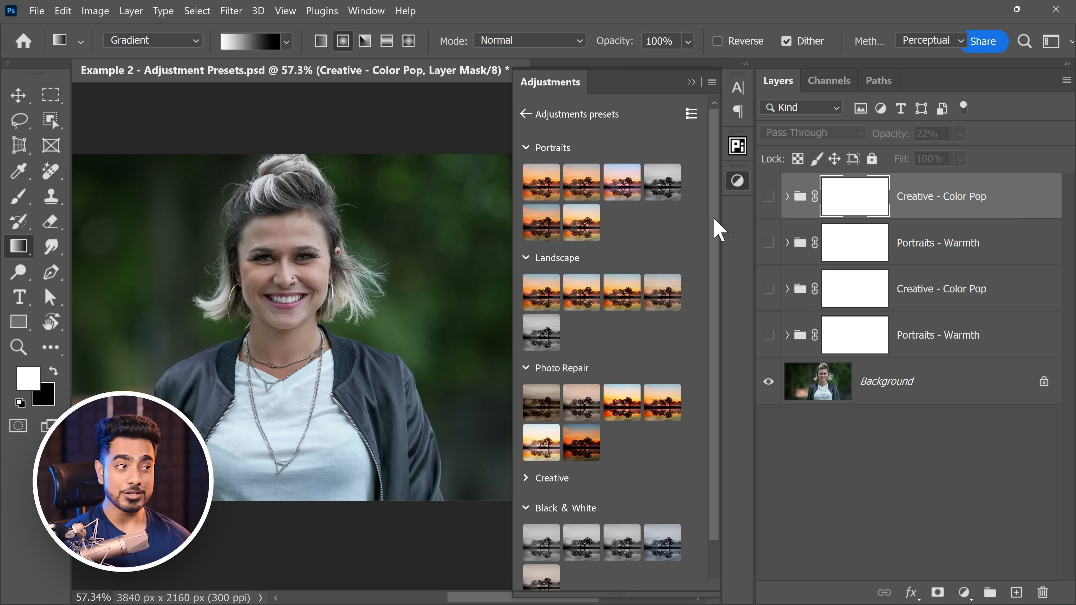
pyautogui.moveTo(715, 219); pyautogui.dragTo(716, 272)
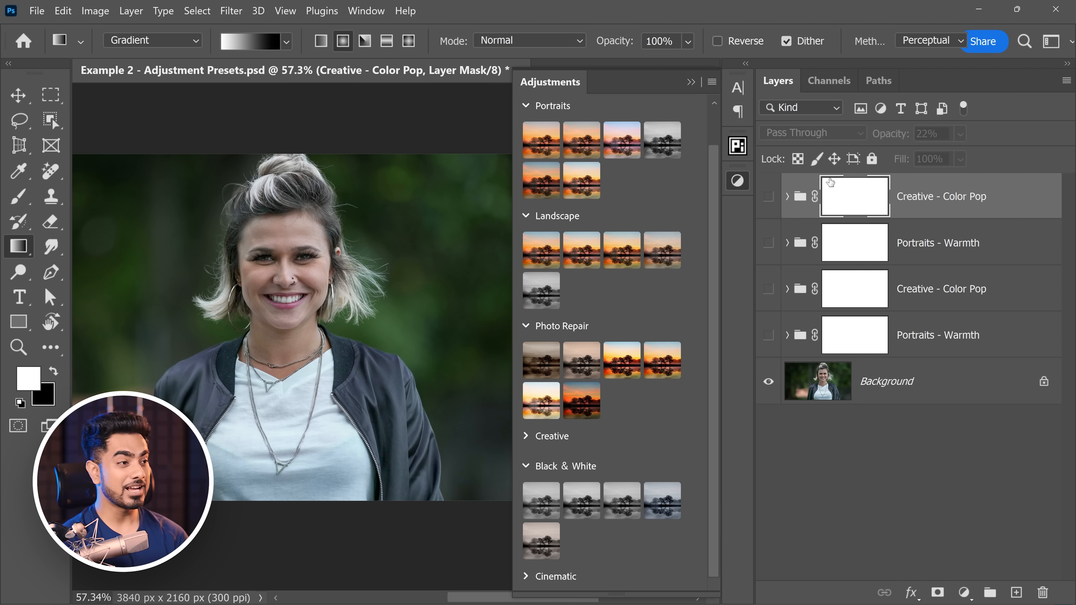
# Step: Generate preset thumbnails from the current portrait in the PiXimperfect Compositing plugin's Presets section
pyautogui.click(740, 148)
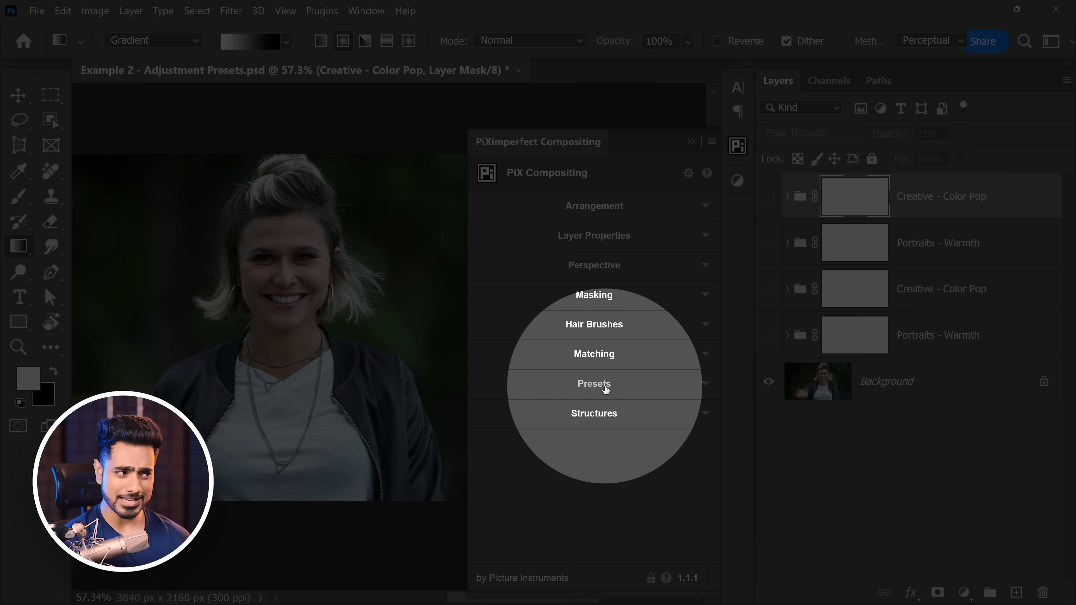
pyautogui.click(594, 383)
pyautogui.moveTo(711, 346); pyautogui.dragTo(710, 436)
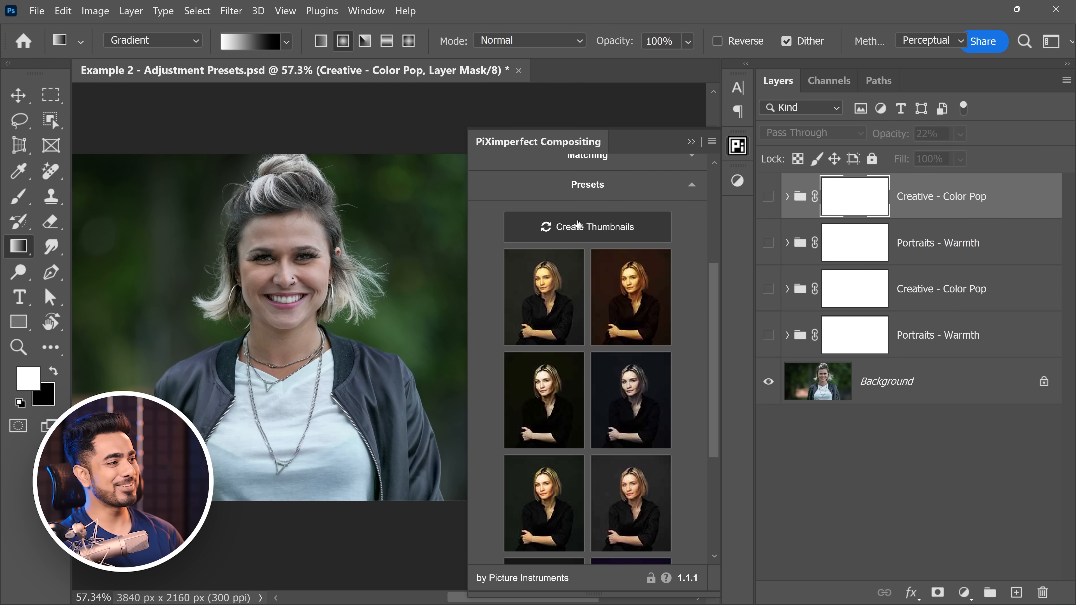
pyautogui.click(593, 229)
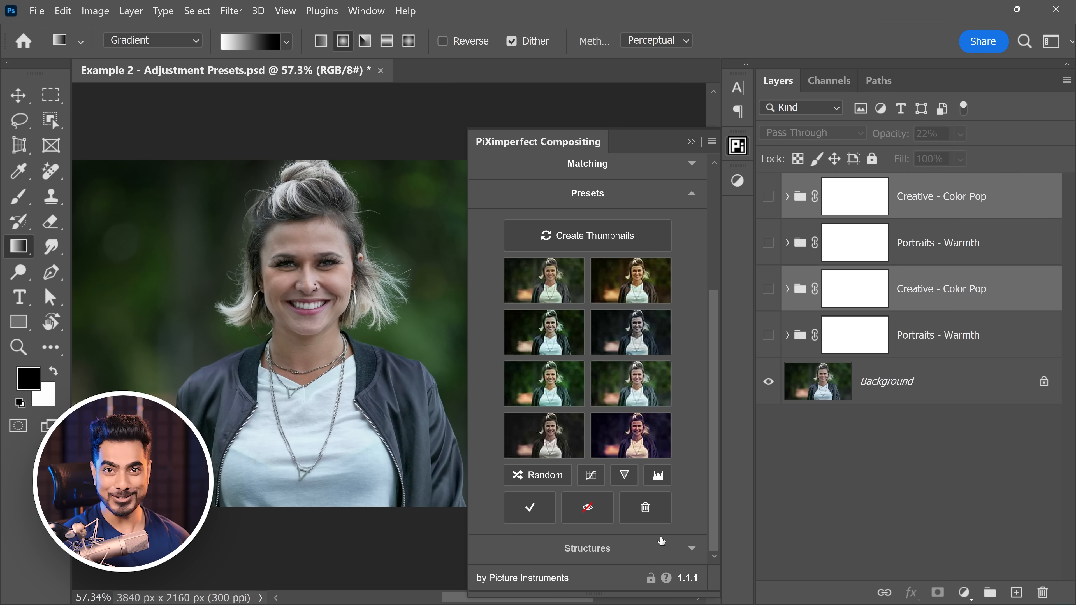
# Step: Apply a PiX preset to the portrait, randomize its look several times, and set the PiX - Preset group's opacity to 80%
pyautogui.click(632, 291)
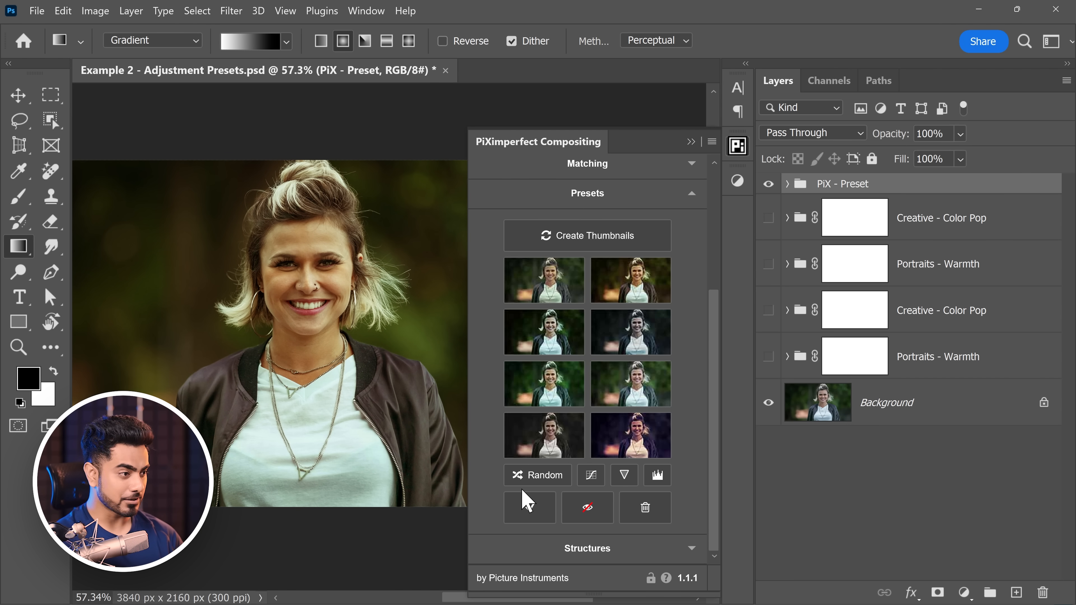
pyautogui.click(539, 484)
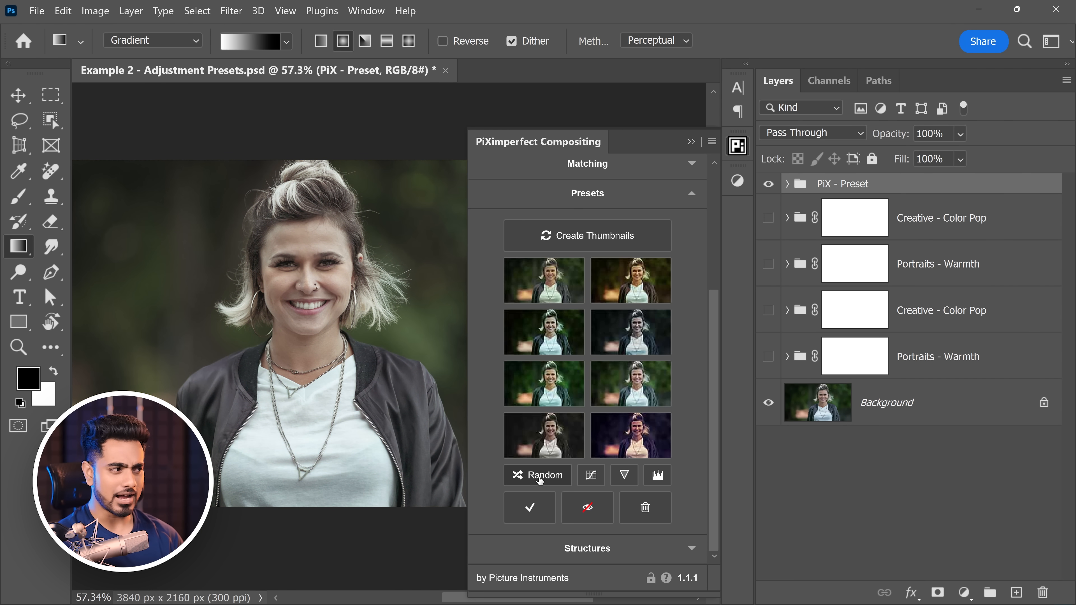
pyautogui.click(539, 483)
pyautogui.click(539, 484)
pyautogui.click(540, 484)
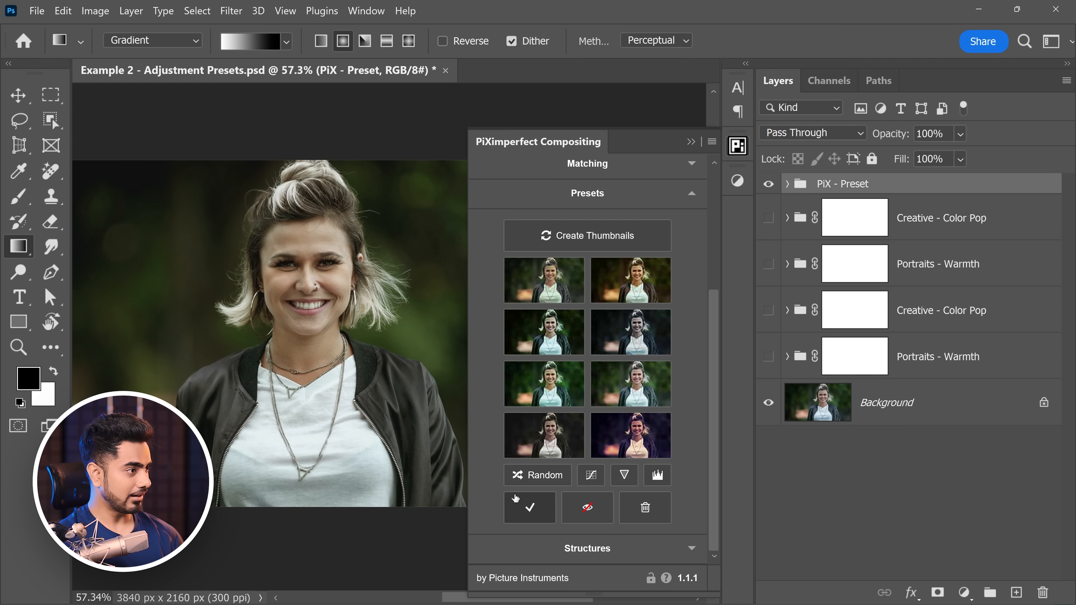
pyautogui.click(691, 143)
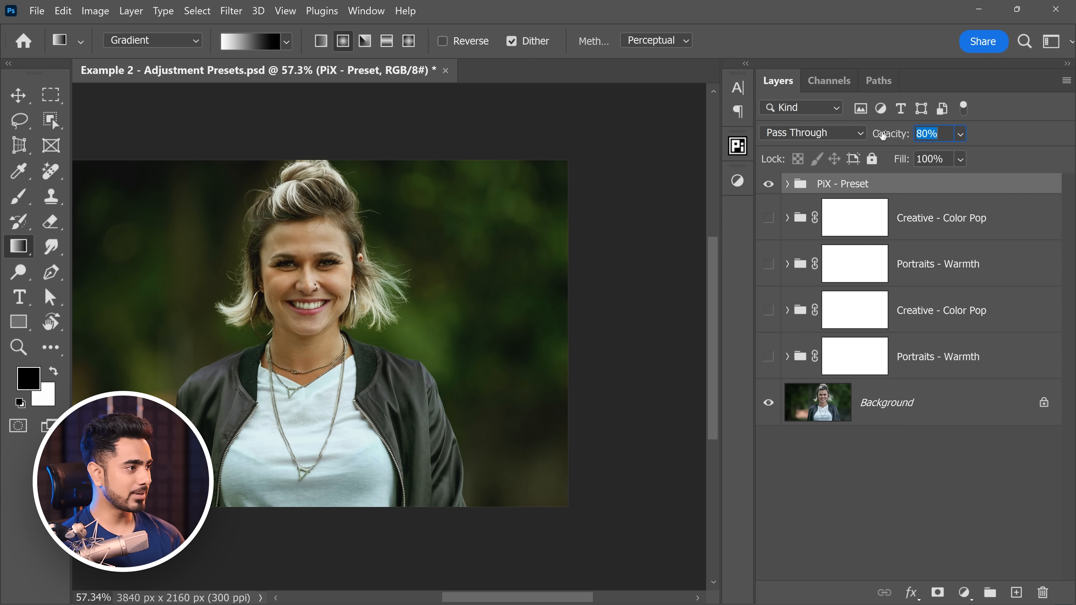
pyautogui.hotkey('ctrl', '0')
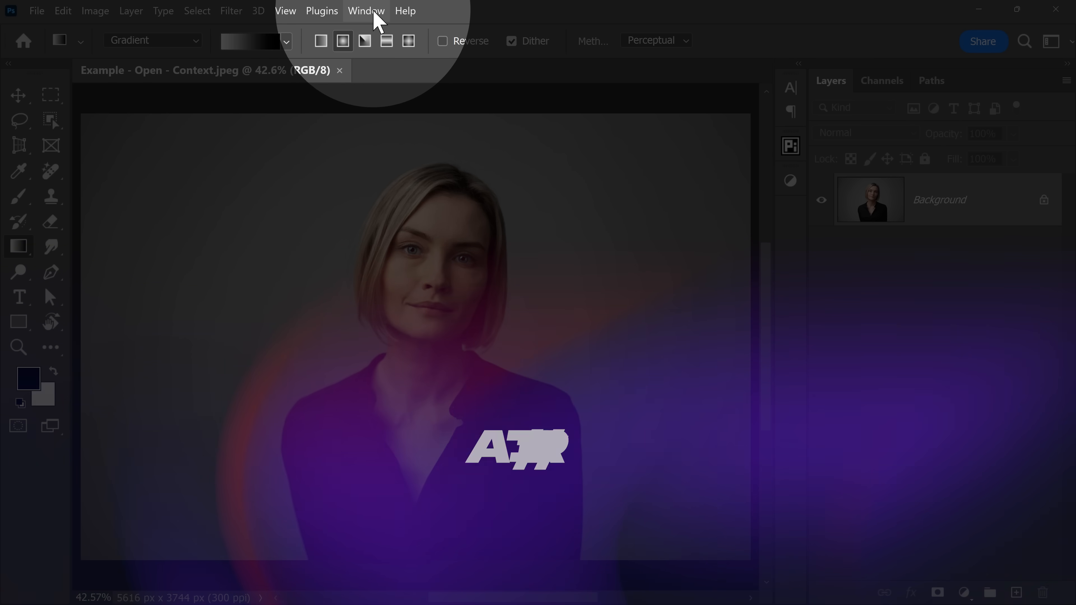
# Step: Enable the Contextual Task Bar and place it over the lower part of the portrait
pyautogui.click(376, 16)
pyautogui.moveTo(410, 599)
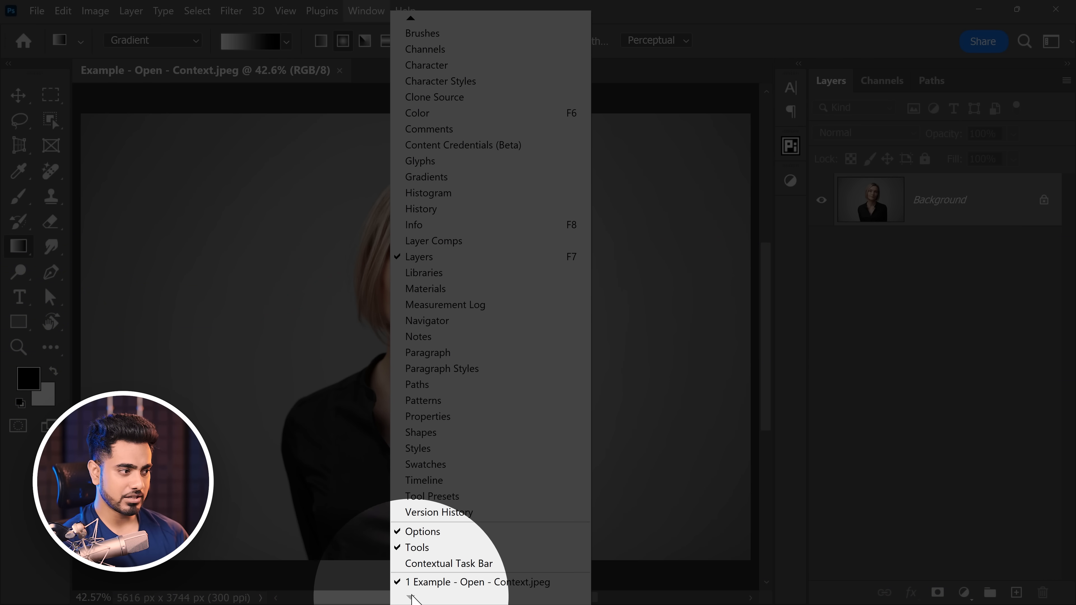
pyautogui.click(420, 562)
pyautogui.moveTo(10, 530); pyautogui.dragTo(271, 542)
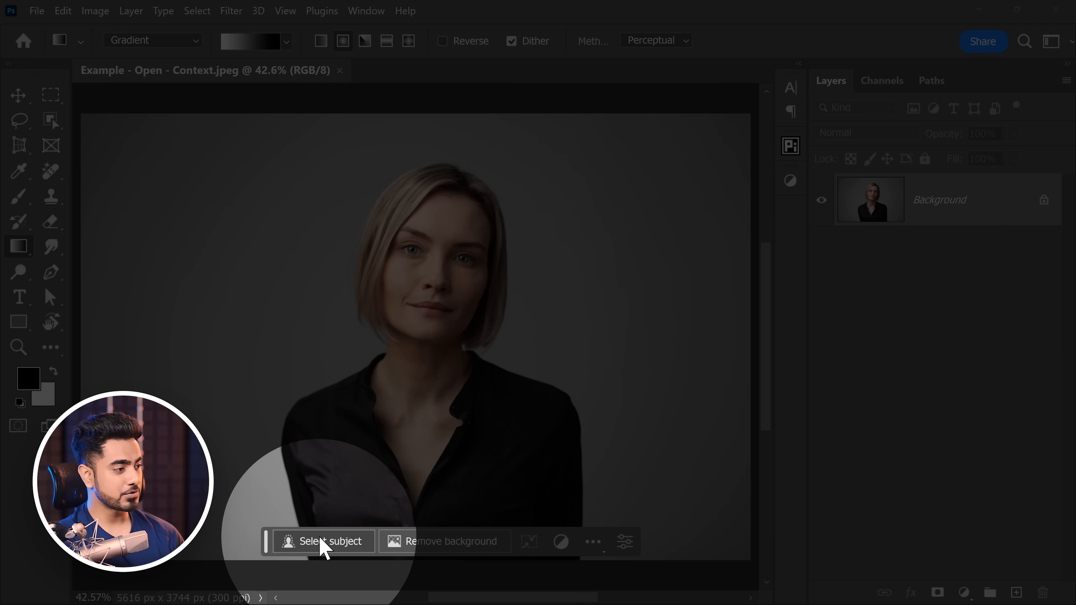
# Step: Try brightening the selected subject with a masked Curves adjustment layer, and delete that layer
pyautogui.click(320, 541)
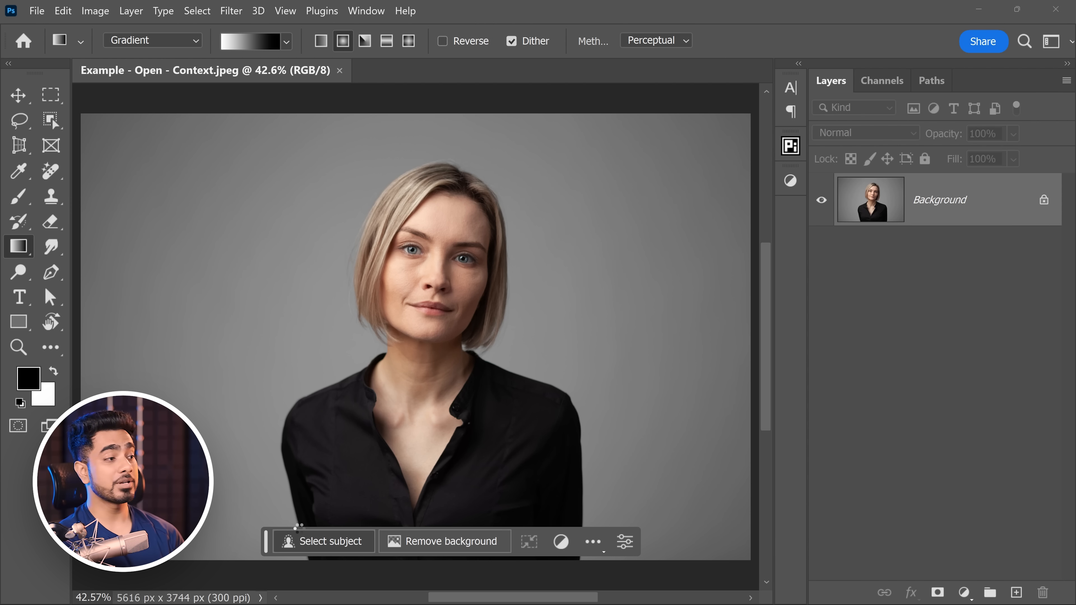
pyautogui.click(964, 591)
pyautogui.click(953, 378)
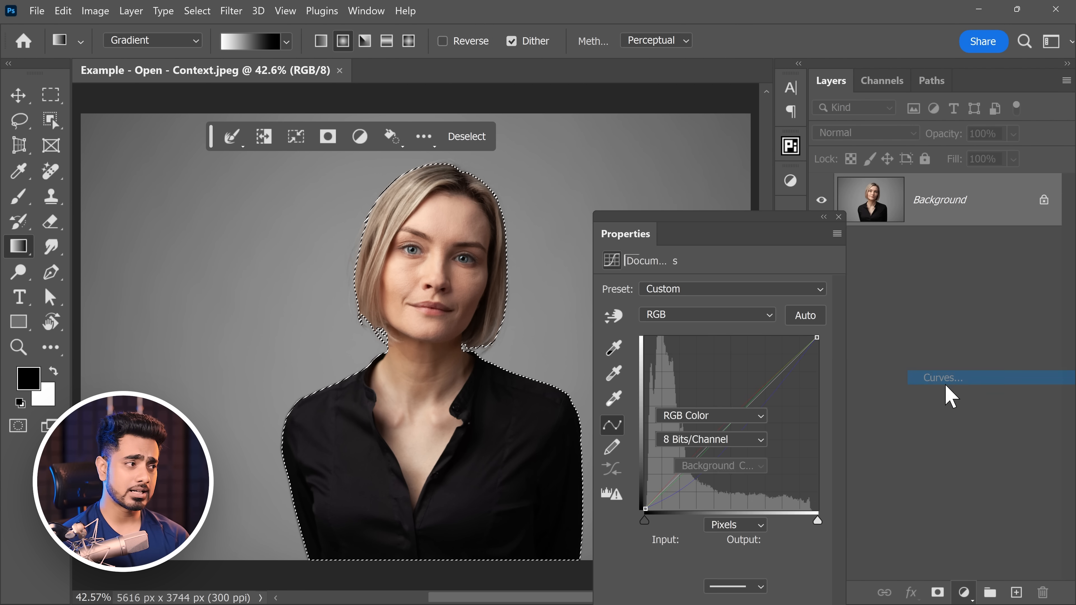
pyautogui.click(774, 369)
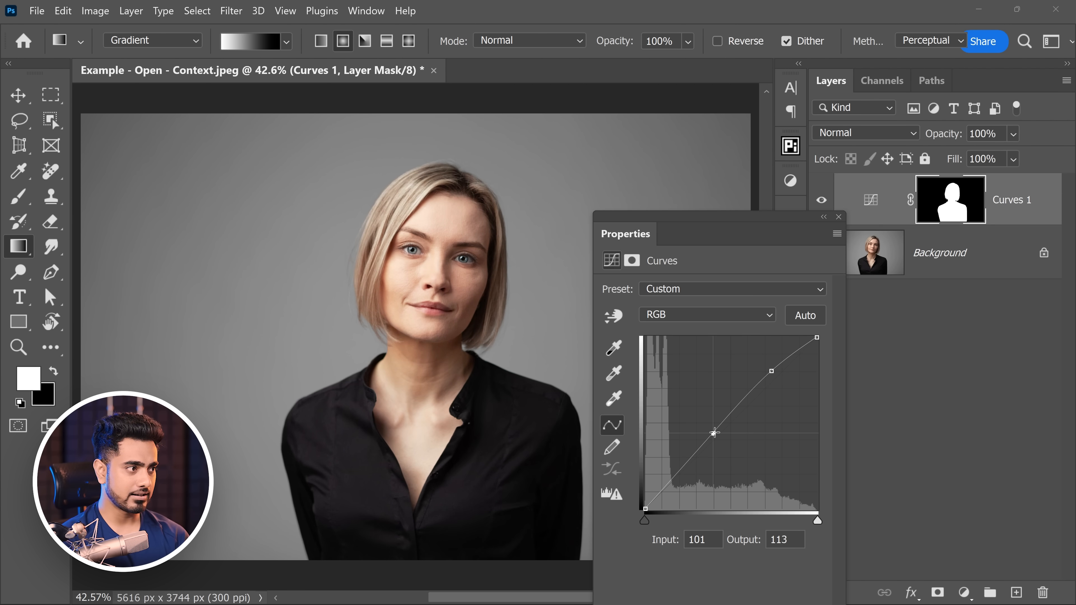
pyautogui.click(839, 217)
pyautogui.moveTo(974, 212); pyautogui.dragTo(1043, 592)
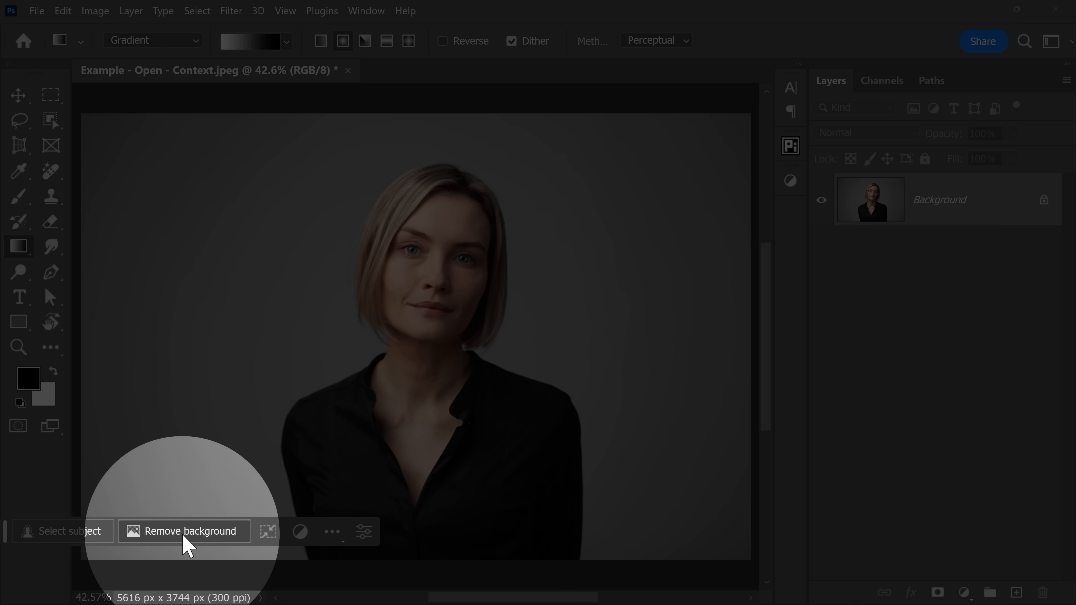
# Step: Try removing the background from the portrait with the Contextual Task Bar
pyautogui.click(185, 532)
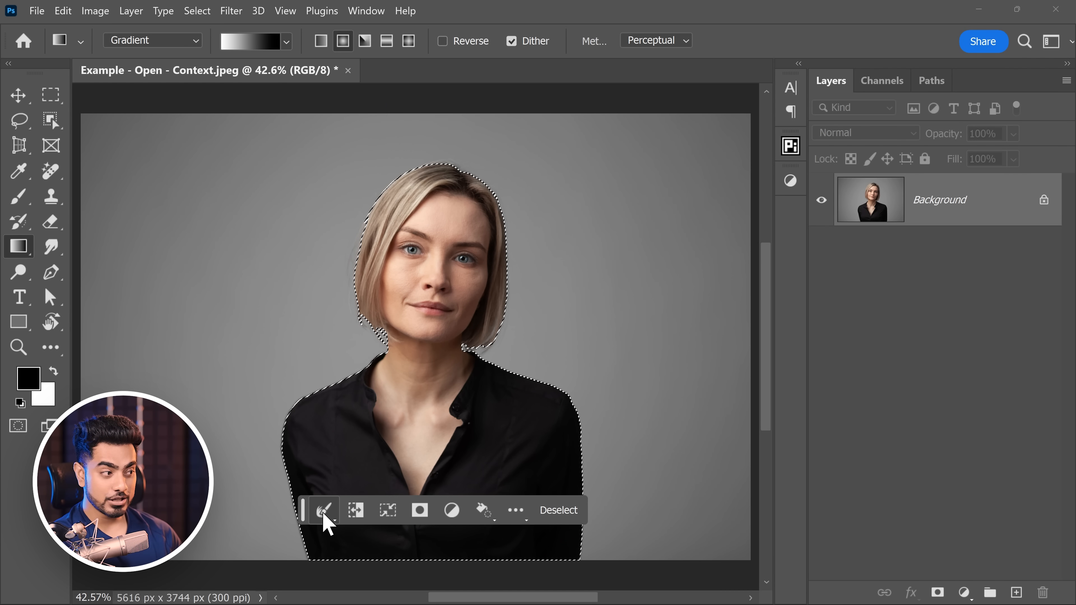
# Step: Check the options for modifying the subject selection, and invert the selection to cover the background
pyautogui.click(326, 513)
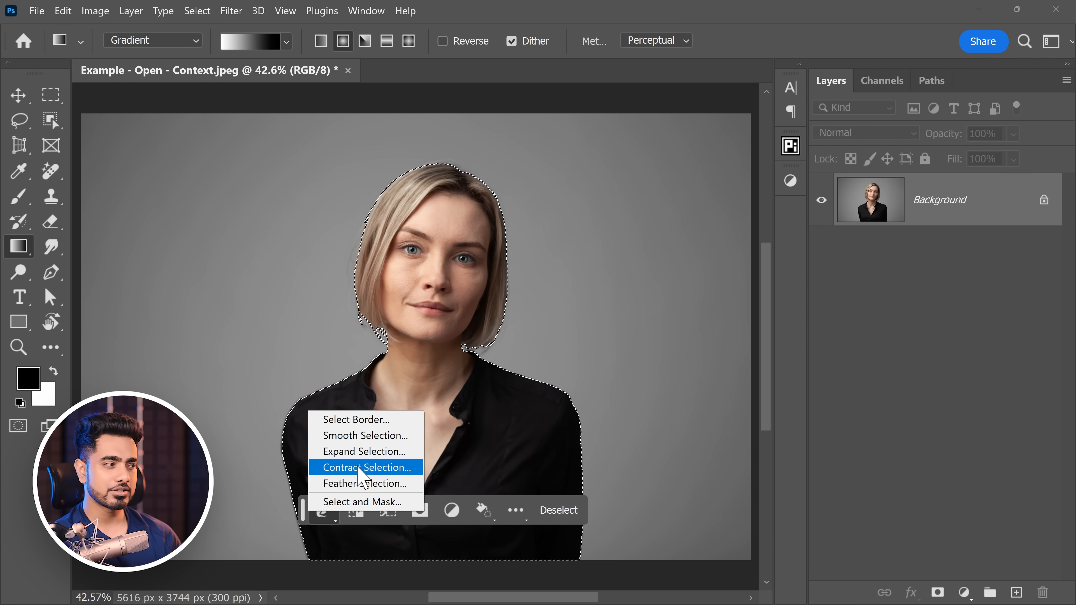
pyautogui.click(300, 516)
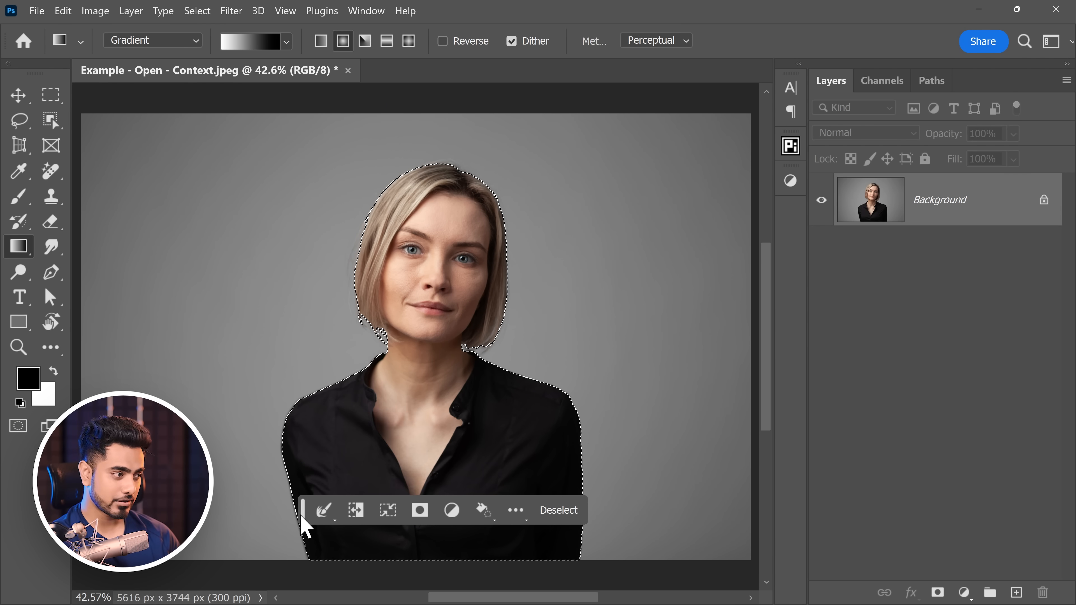
pyautogui.click(356, 512)
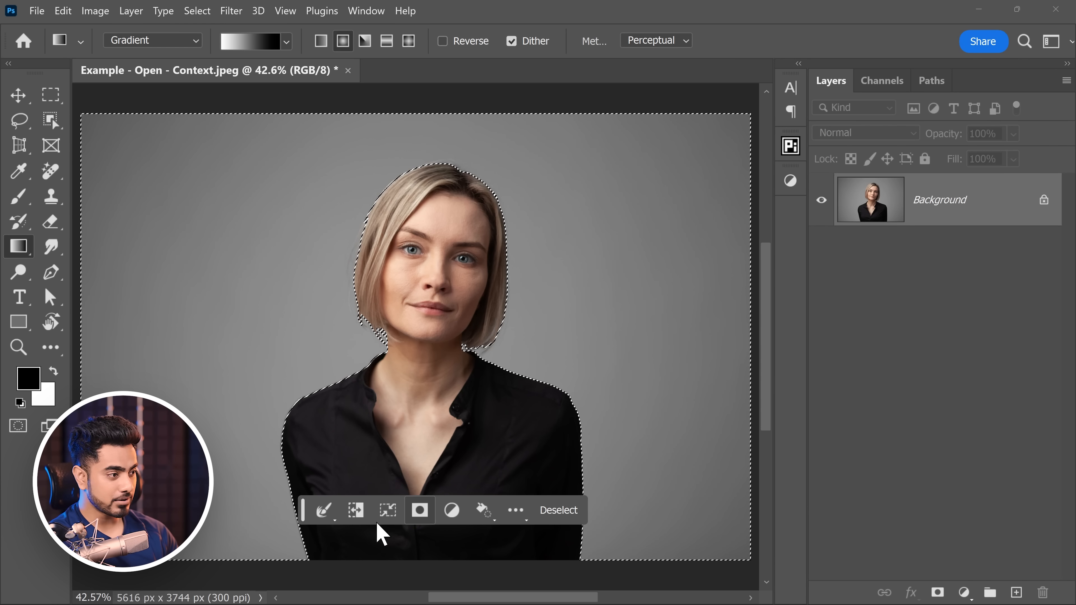
# Step: Try transforming the inverted selection by shrinking it from its upper-right corner
pyautogui.click(388, 515)
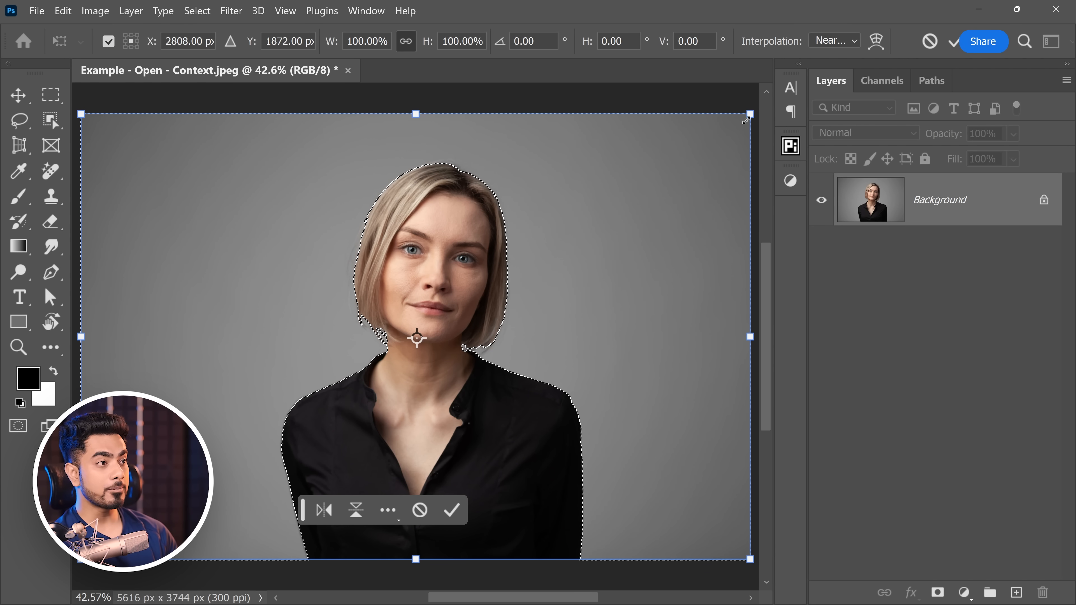
pyautogui.moveTo(750, 114); pyautogui.dragTo(578, 229)
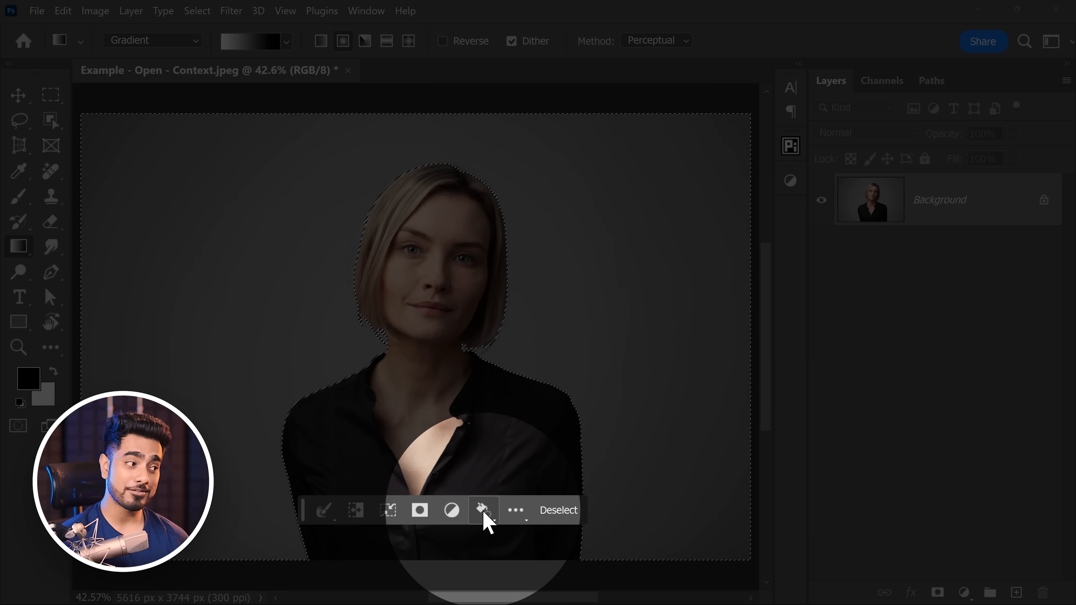
# Step: Fill the inverted background selection with the red colour f24242 in Normal mode at 100% opacity
pyautogui.click(485, 513)
pyautogui.click(509, 401)
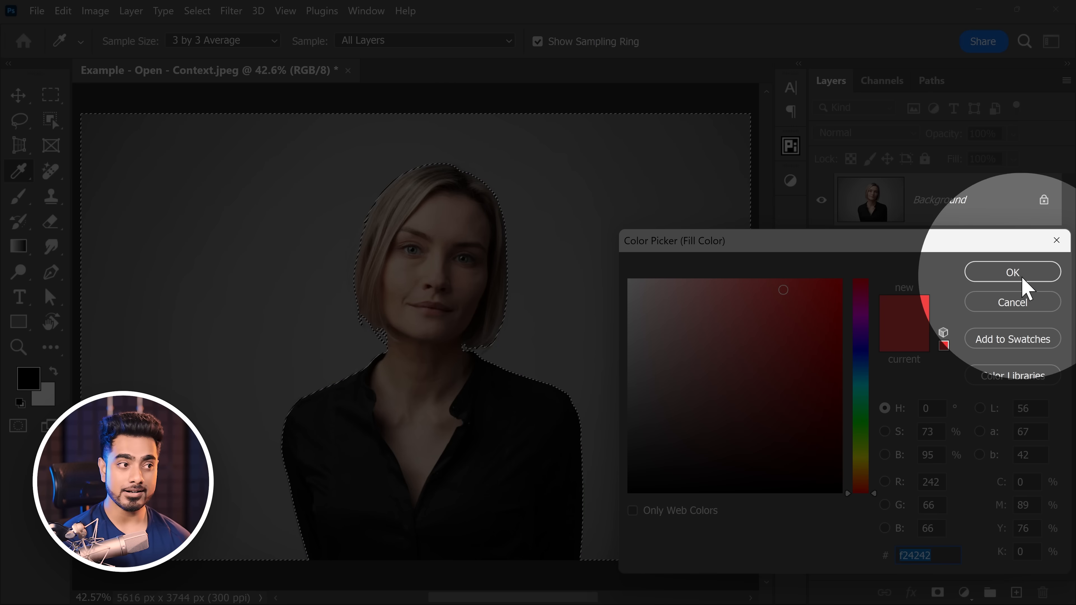
pyautogui.click(1021, 276)
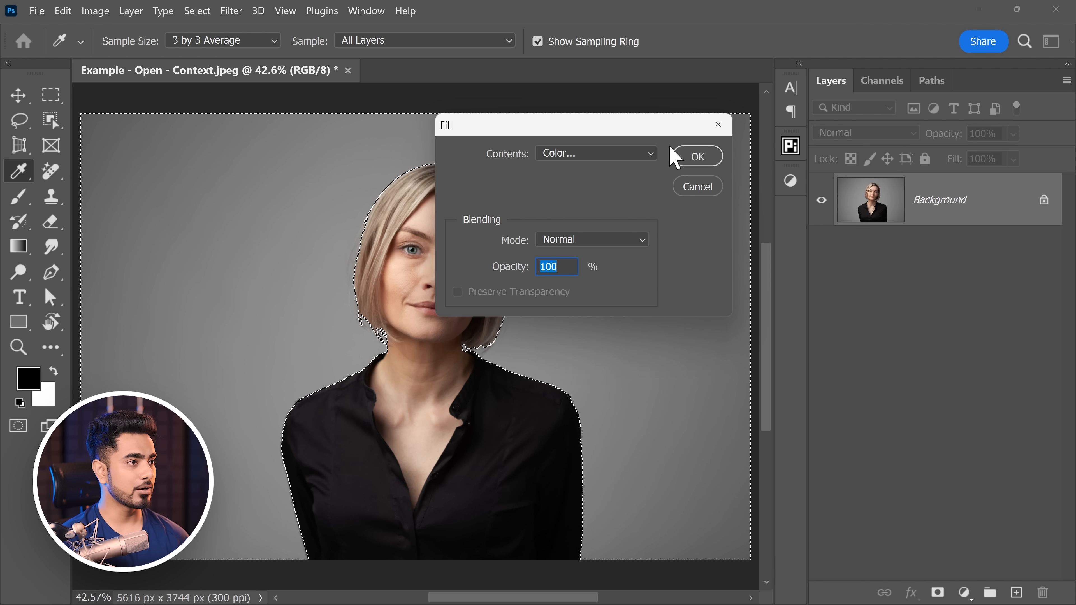
pyautogui.click(699, 151)
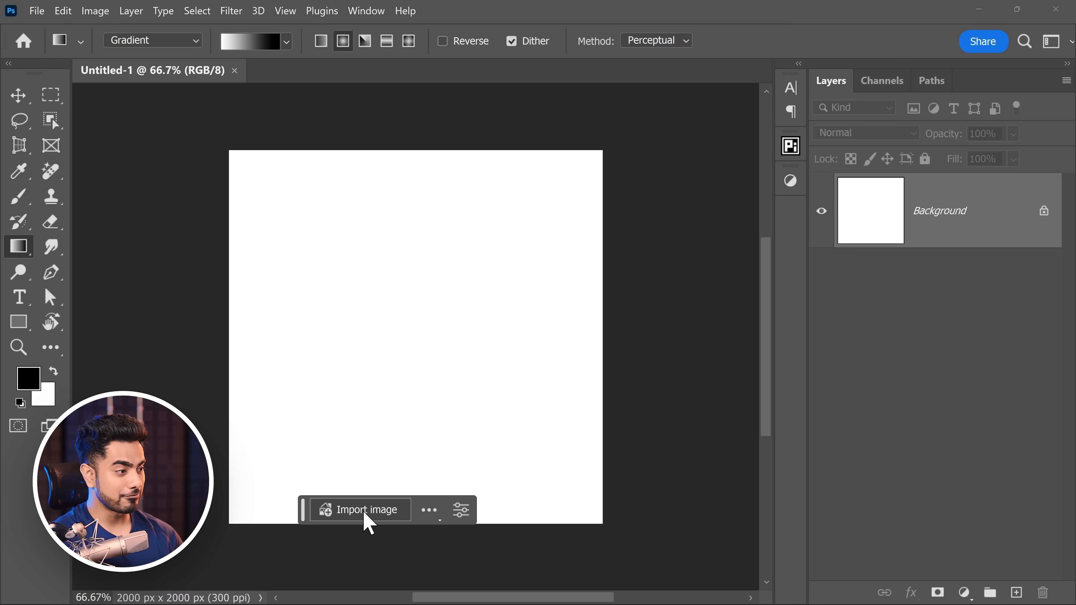
# Step: Import an image file into the blank 2000 px square document
pyautogui.click(367, 510)
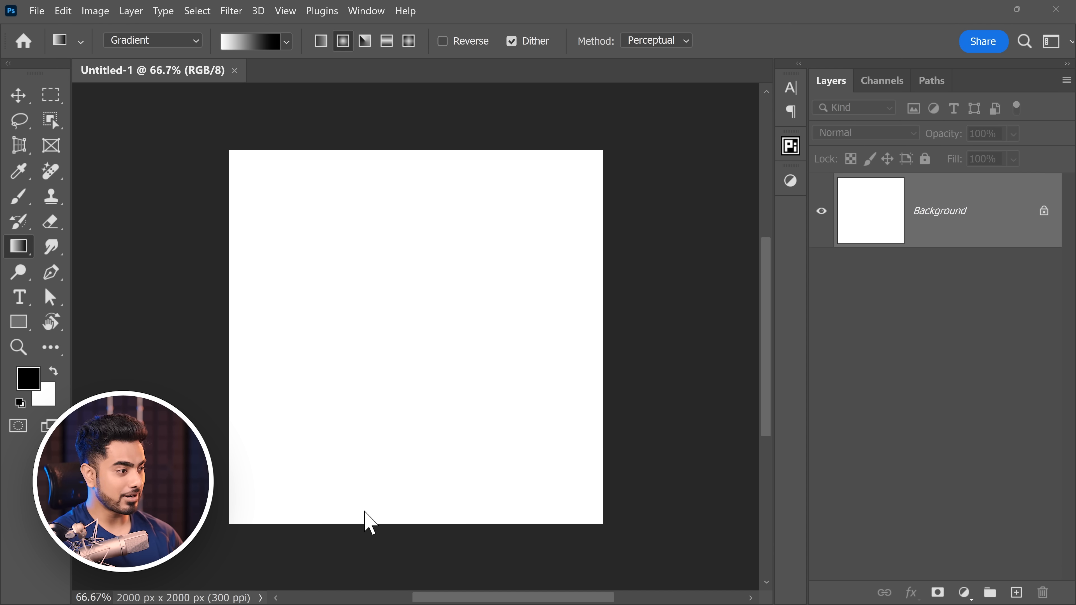
pyautogui.doubleClick(276, 136)
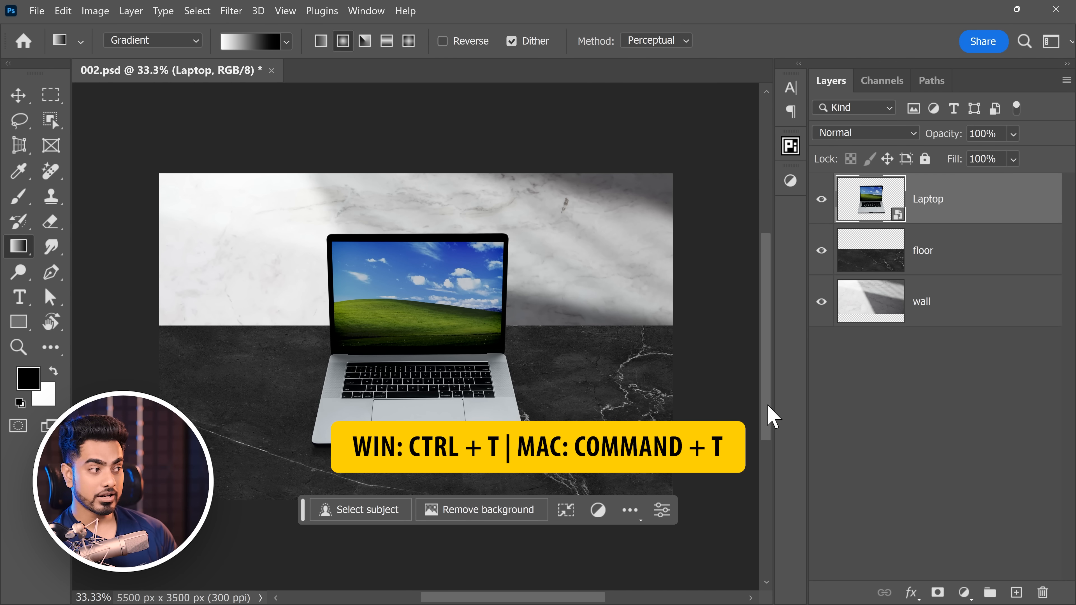
# Step: Try flipping the Laptop layer vertically in Free Transform, and flip it back upright
pyautogui.hotkey('ctrl', 't')
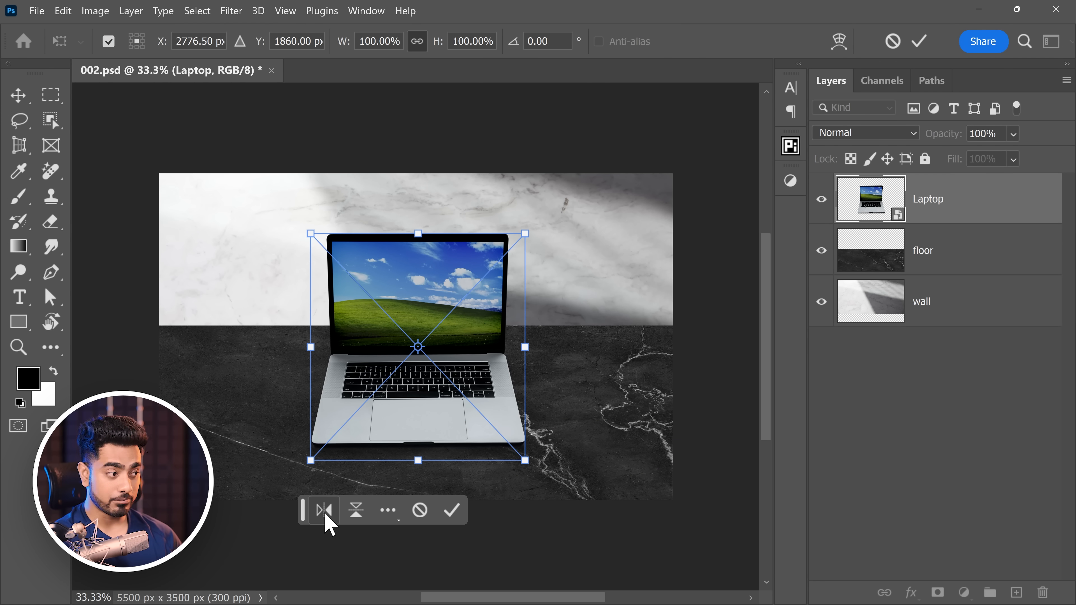
pyautogui.click(356, 517)
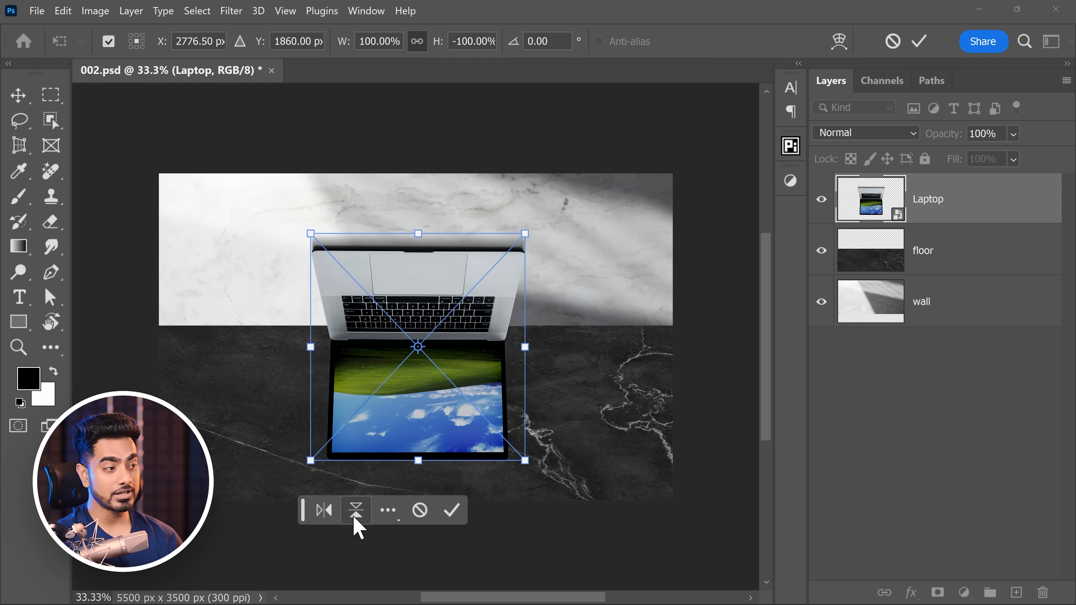
pyautogui.click(356, 518)
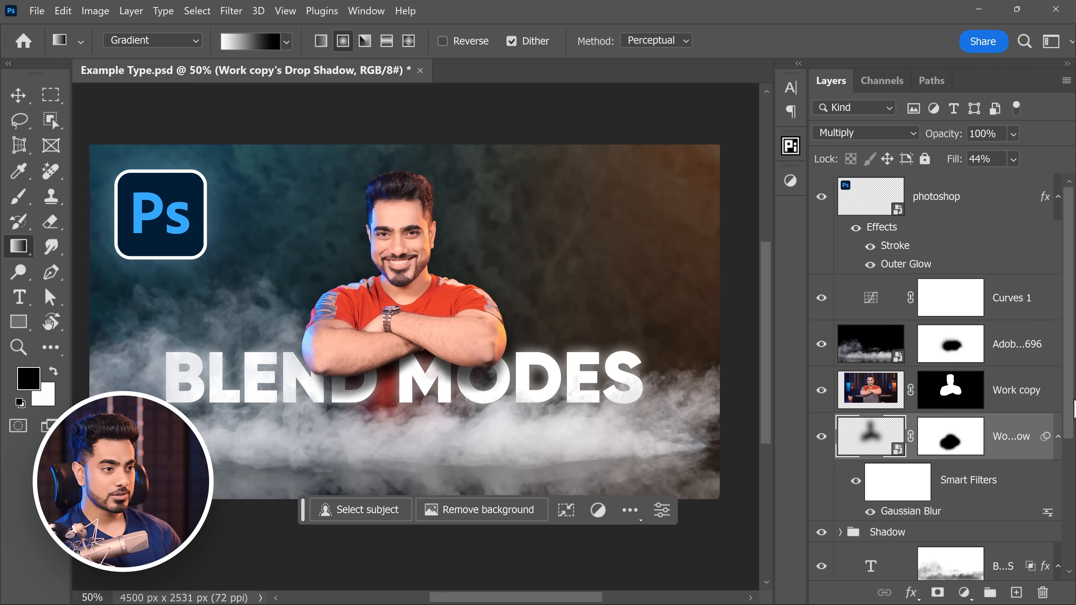
# Step: Edit the BLEND MODES text layer and set its font size to 961 px from the Contextual Task Bar
pyautogui.scroll(-4, 1065, 466)
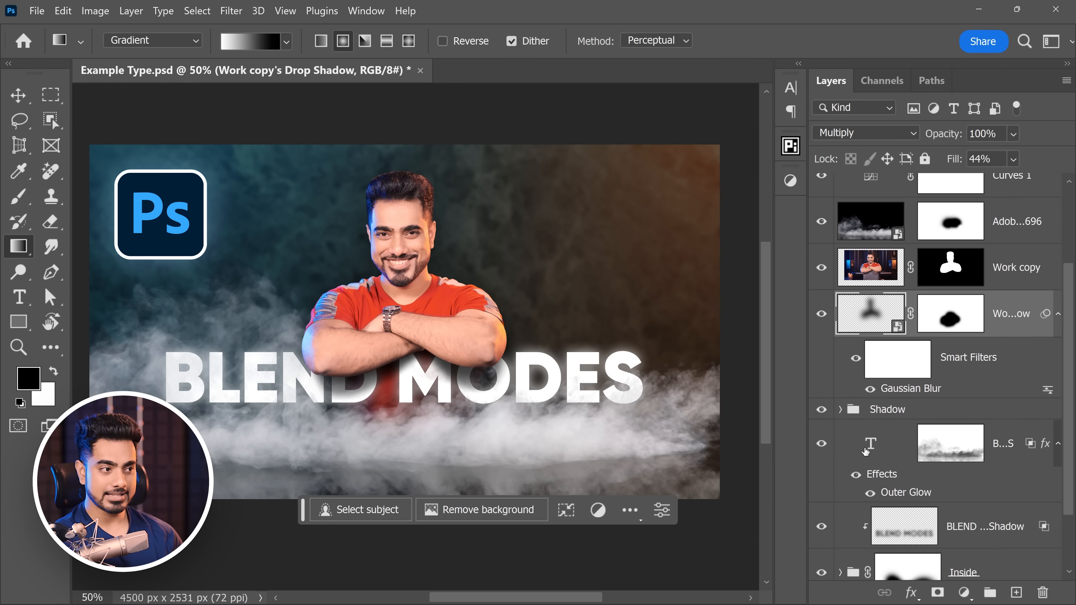
pyautogui.click(873, 448)
pyautogui.doubleClick(872, 448)
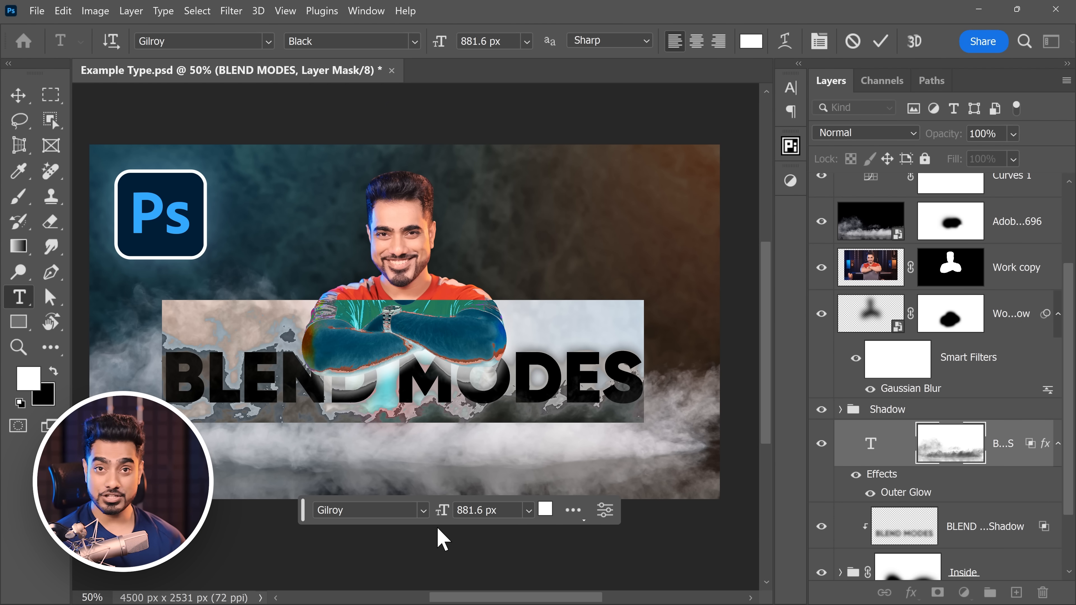
pyautogui.moveTo(441, 512)
pyautogui.mouseDown()
pyautogui.moveTo(460, 514)
pyautogui.moveTo(423, 513)
pyautogui.mouseUp()
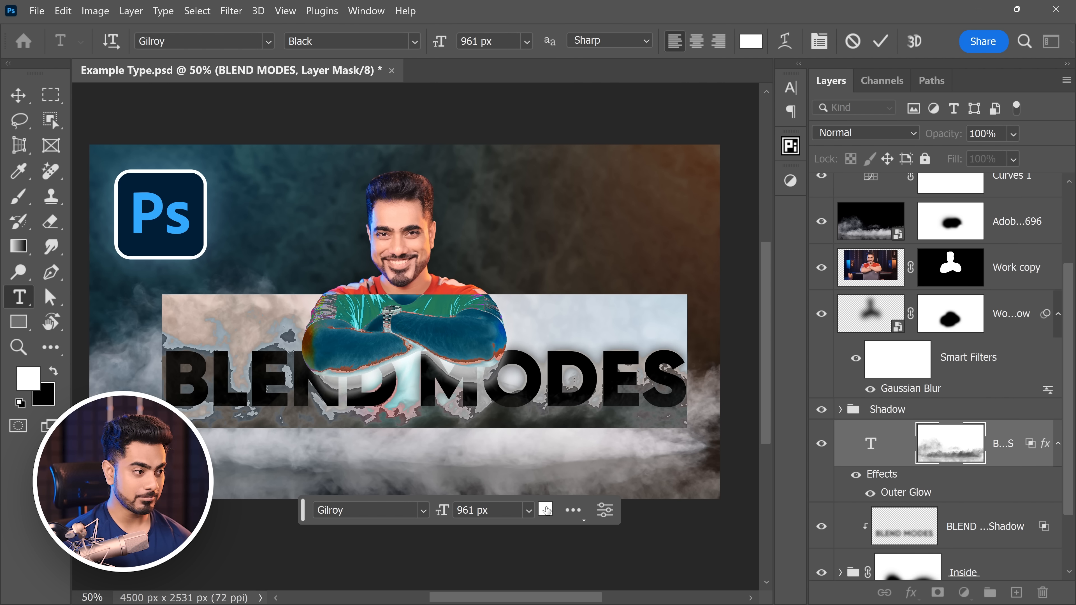
# Step: Change the BLEND MODES text colour to the yellow ffdc38
pyautogui.click(545, 510)
pyautogui.moveTo(744, 297); pyautogui.dragTo(728, 280)
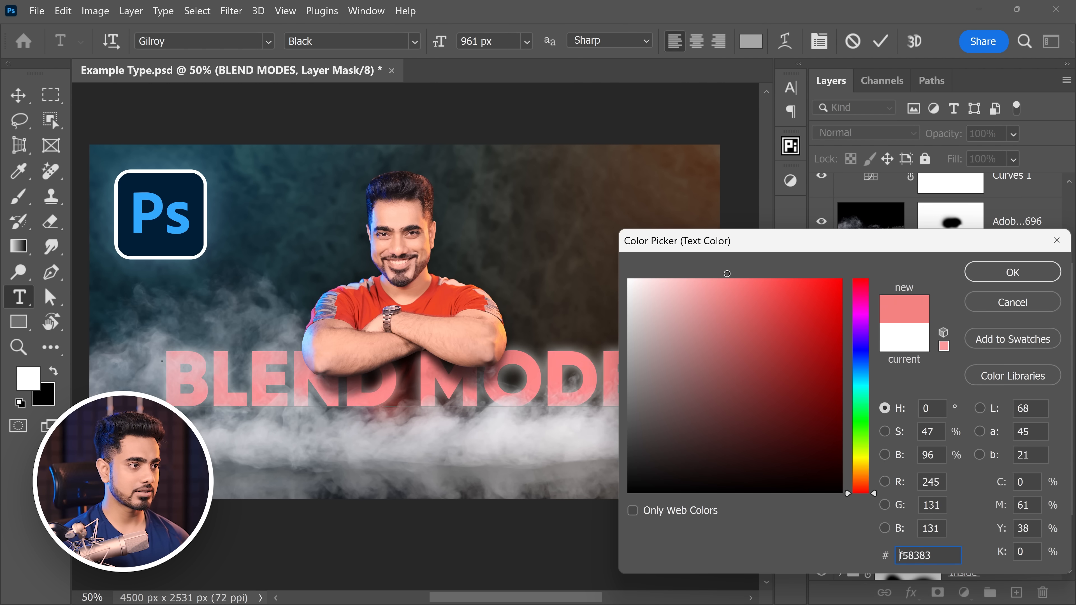
pyautogui.click(864, 461)
pyautogui.moveTo(864, 459); pyautogui.dragTo(864, 464)
pyautogui.click(795, 278)
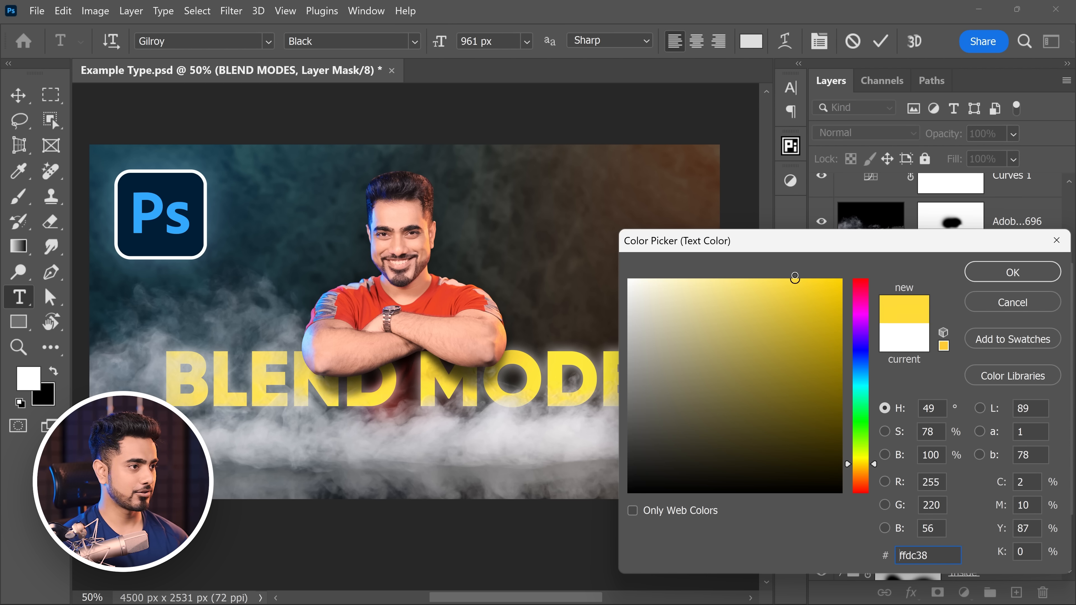
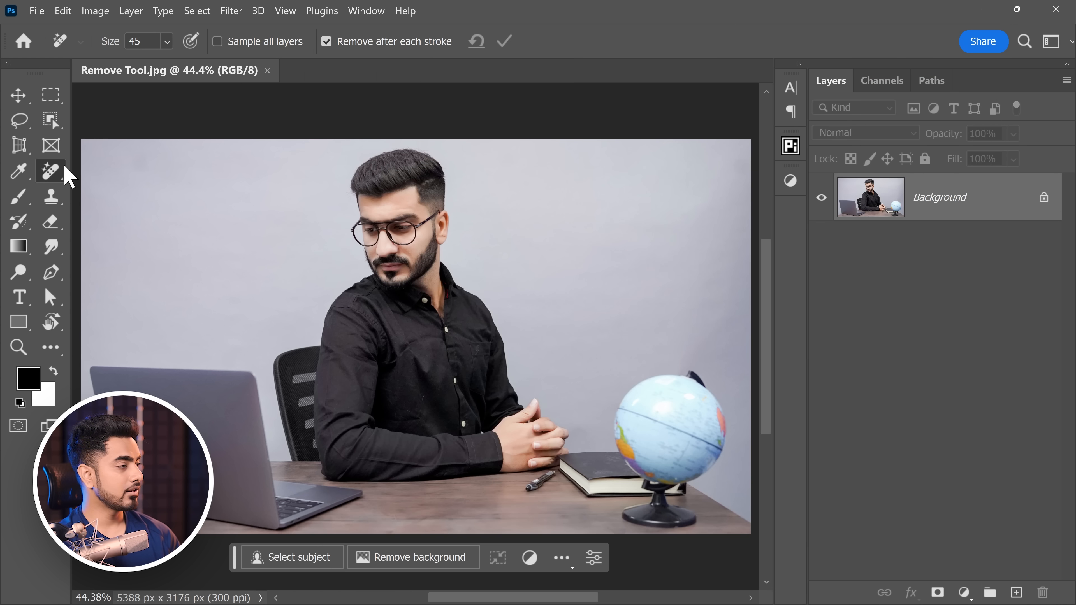
# Step: Customize the toolbar so that the Remove Tool sits in its own group, separate from the healing tools
pyautogui.rightClick(59, 169)
pyautogui.click(83, 188)
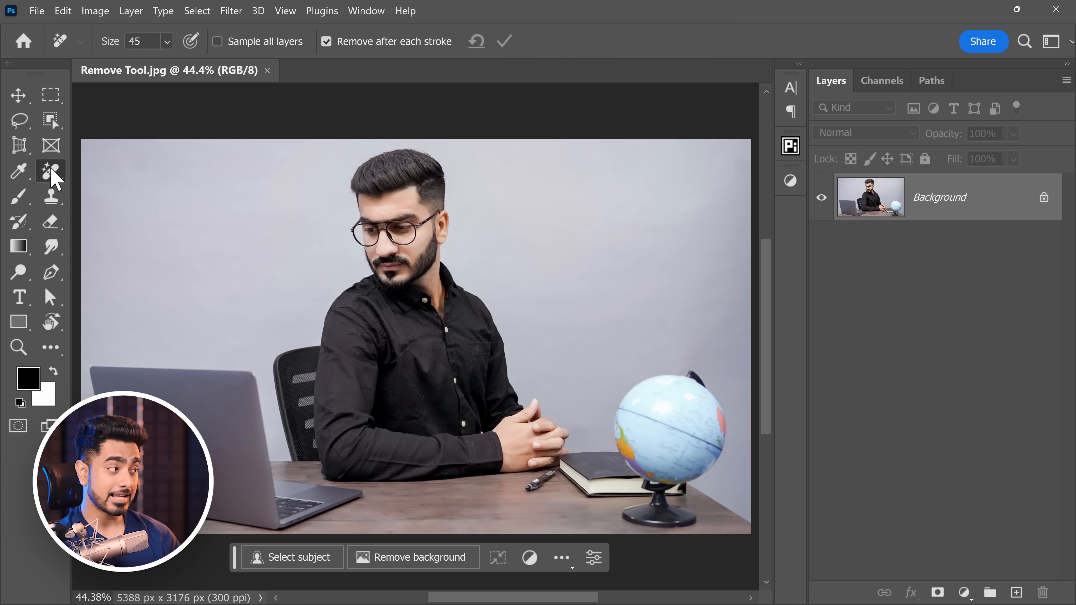
pyautogui.click(50, 347)
pyautogui.click(113, 346)
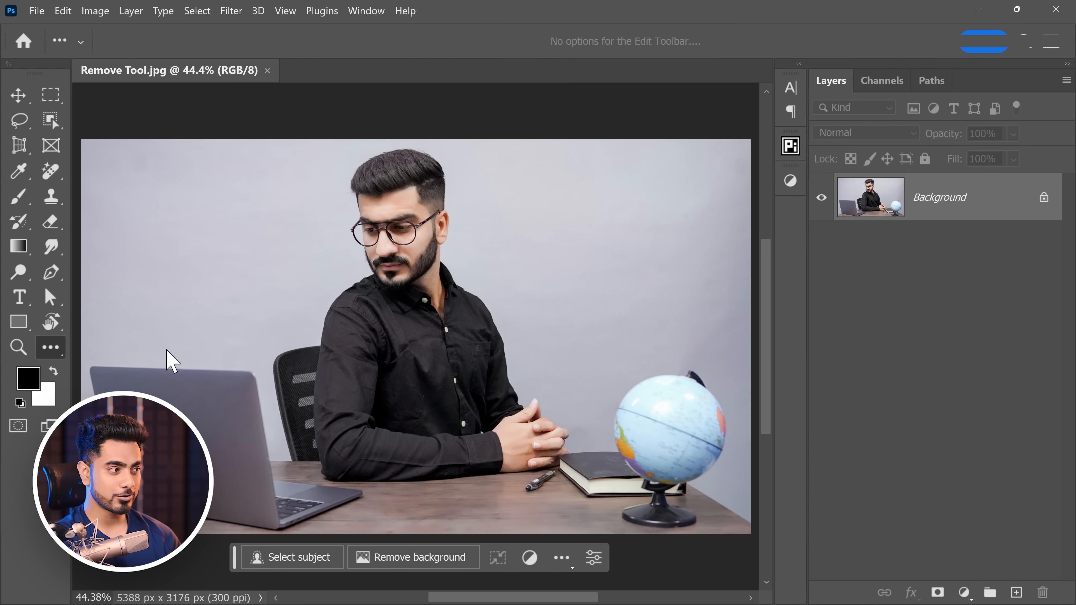
pyautogui.moveTo(383, 308)
pyautogui.mouseDown()
pyautogui.moveTo(326, 277)
pyautogui.moveTo(413, 259)
pyautogui.mouseUp()
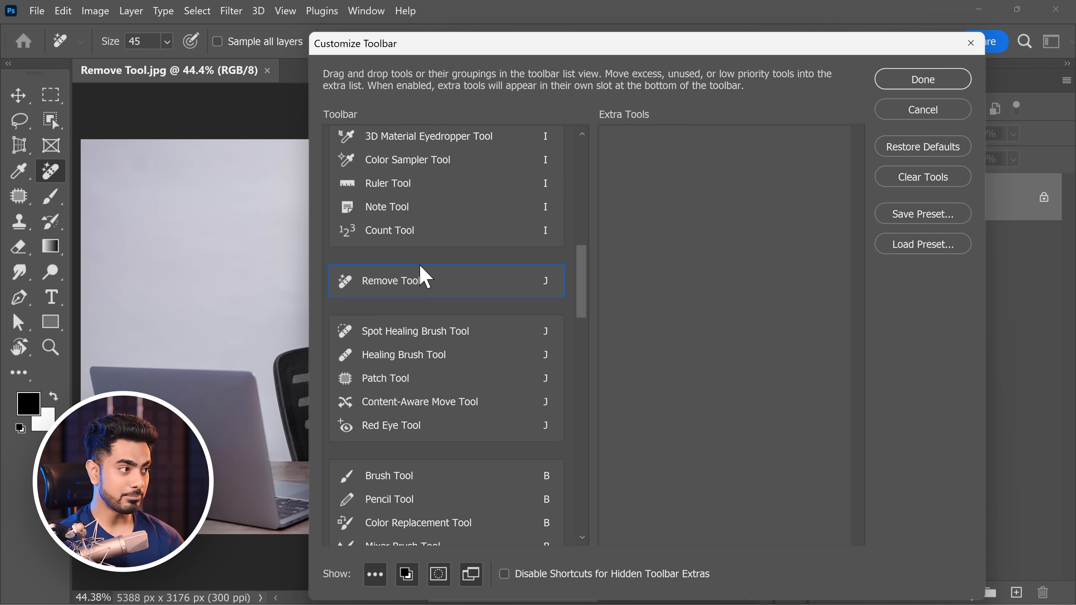
pyautogui.click(925, 83)
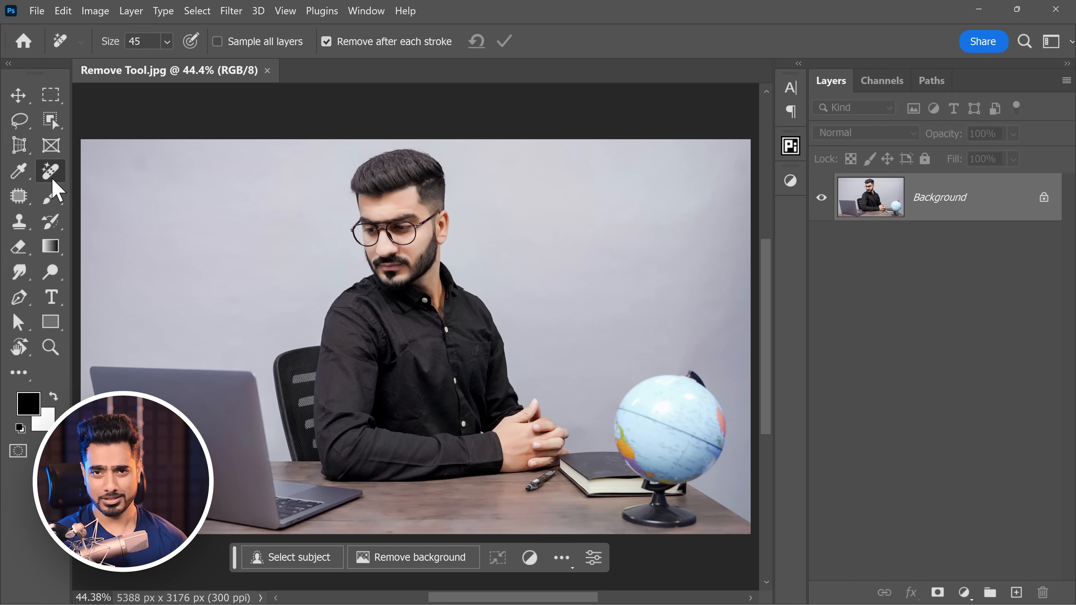
# Step: Add an empty layer and erase the pen from the desk using the Remove Tool at size 90, sampling all layers
pyautogui.moveTo(551, 483); pyautogui.dragTo(590, 479)
pyautogui.moveTo(590, 479); pyautogui.dragTo(555, 433)
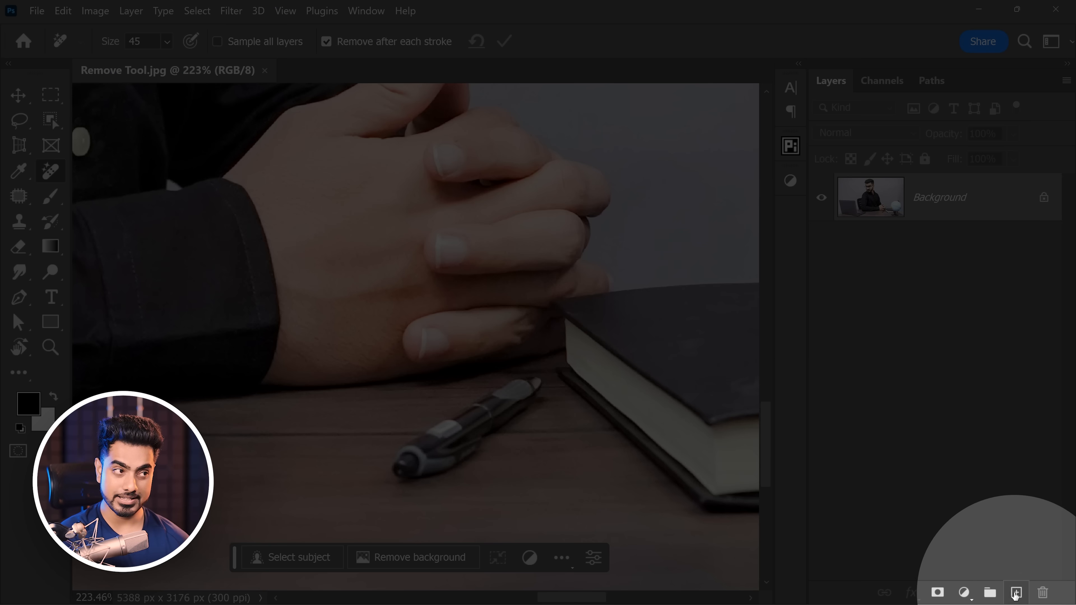
pyautogui.click(1016, 592)
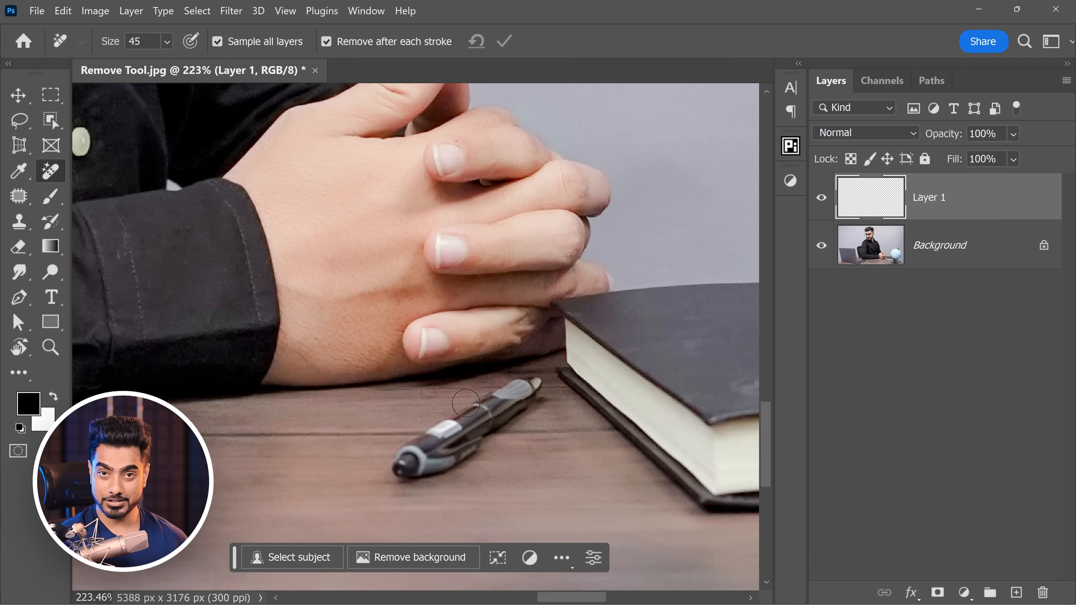
pyautogui.moveTo(528, 394)
pyautogui.mouseDown()
pyautogui.moveTo(440, 440)
pyautogui.moveTo(457, 438)
pyautogui.moveTo(422, 462)
pyautogui.mouseUp()
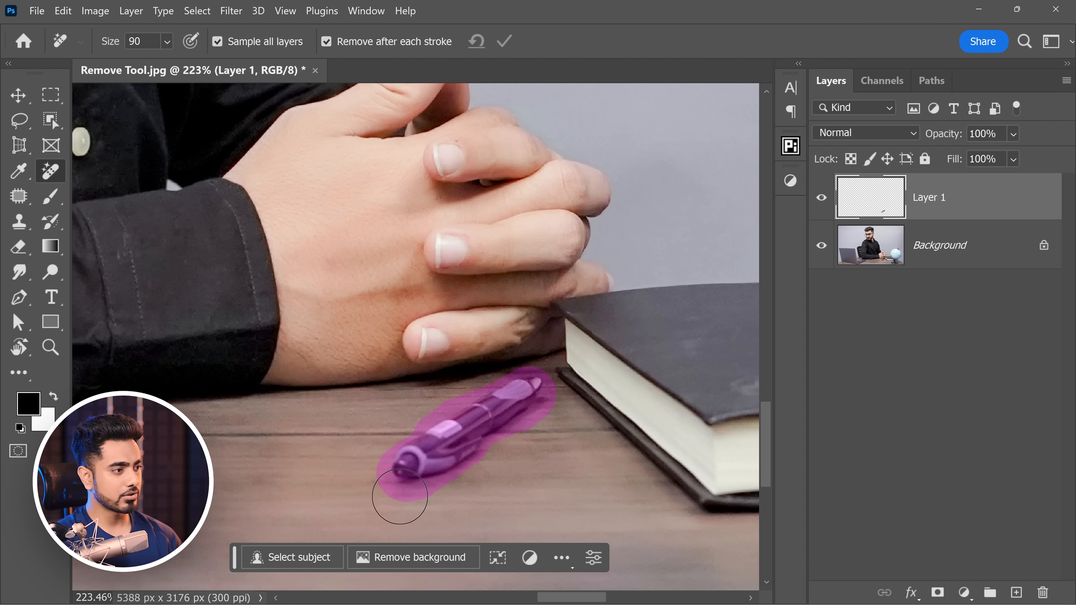
pyautogui.moveTo(400, 497); pyautogui.dragTo(400, 496)
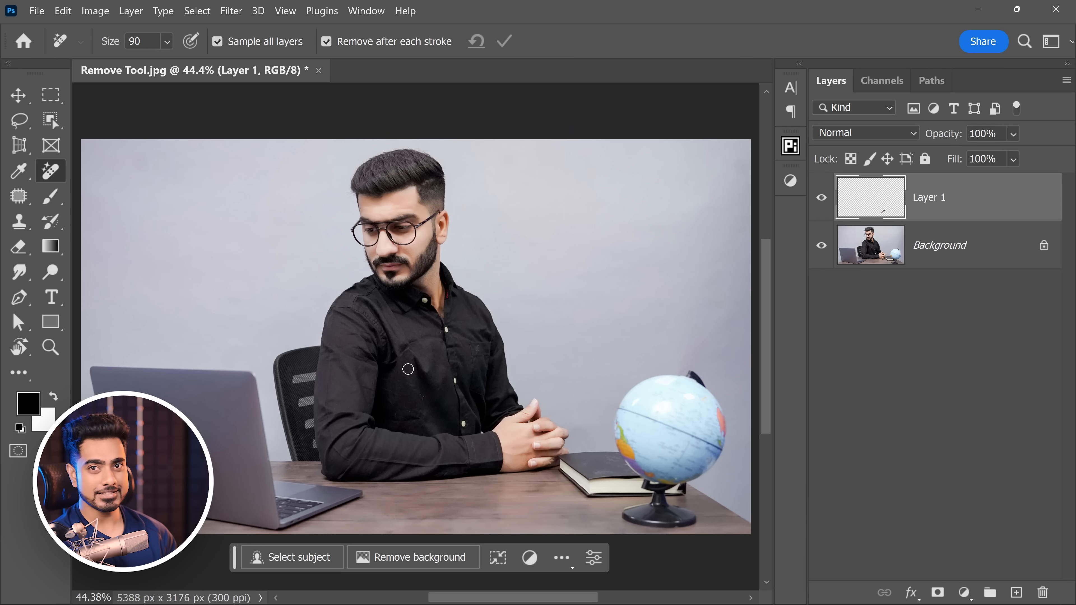
# Step: Clean up the patch at the beard's edge on the man's cheek using the Remove Tool at size 60
pyautogui.keyDown('ctrl'); pyautogui.click(428, 255); pyautogui.keyUp('ctrl')
pyautogui.moveTo(427, 254); pyautogui.dragTo(457, 251)
pyautogui.moveTo(452, 253)
pyautogui.mouseDown()
pyautogui.moveTo(440, 311)
pyautogui.moveTo(383, 312)
pyautogui.moveTo(363, 335)
pyautogui.mouseUp()
pyautogui.press(']')
pyautogui.moveTo(413, 278)
pyautogui.mouseDown()
pyautogui.moveTo(406, 305)
pyautogui.moveTo(380, 325)
pyautogui.mouseUp()
pyautogui.press(']')
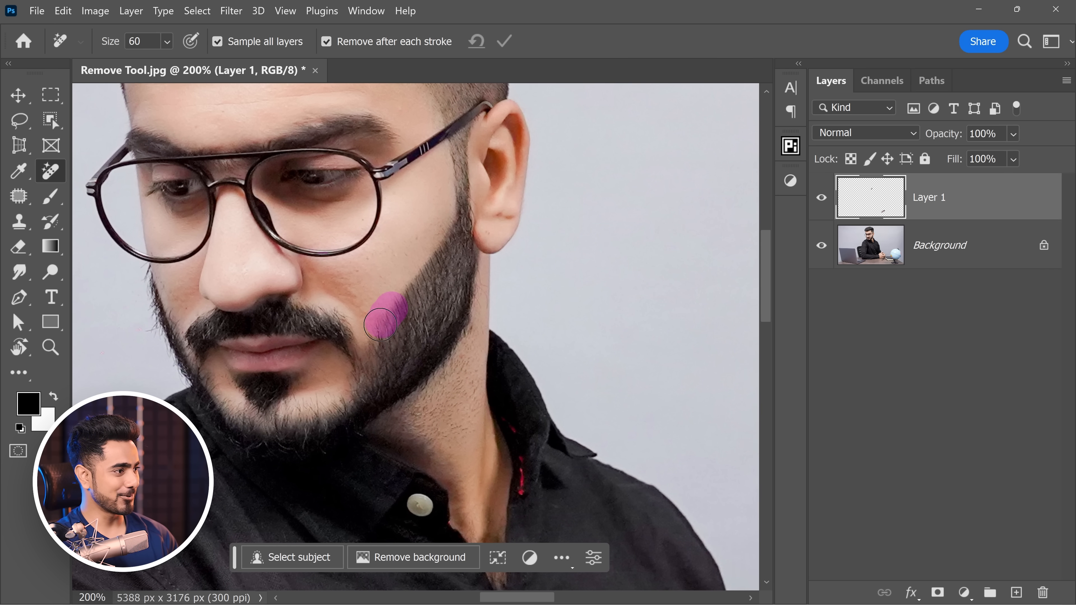
pyautogui.scroll(-2, 439, 290)
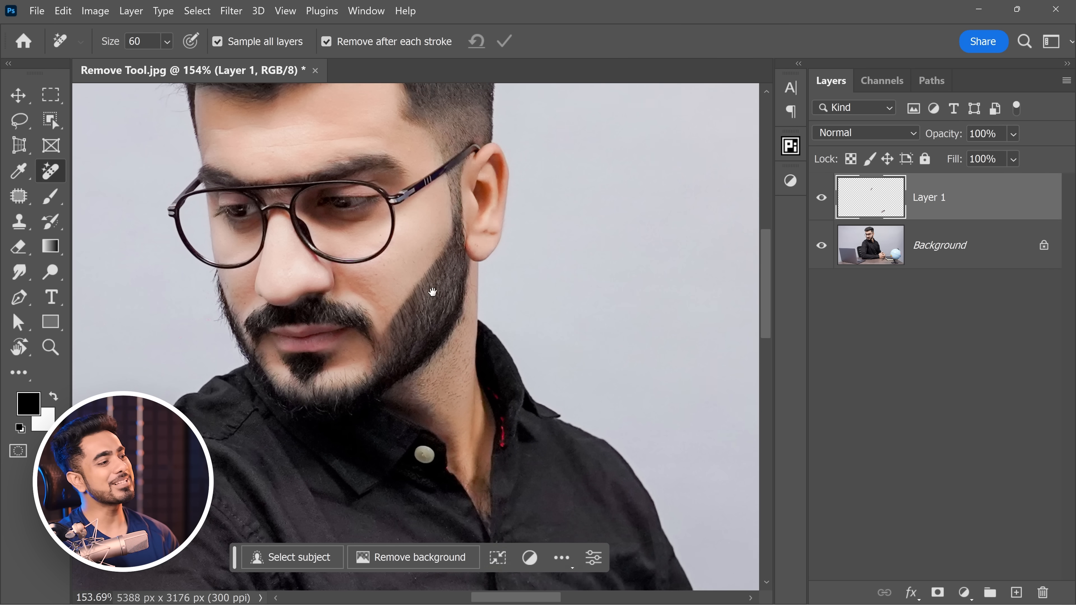
pyautogui.moveTo(933, 139); pyautogui.dragTo(926, 136)
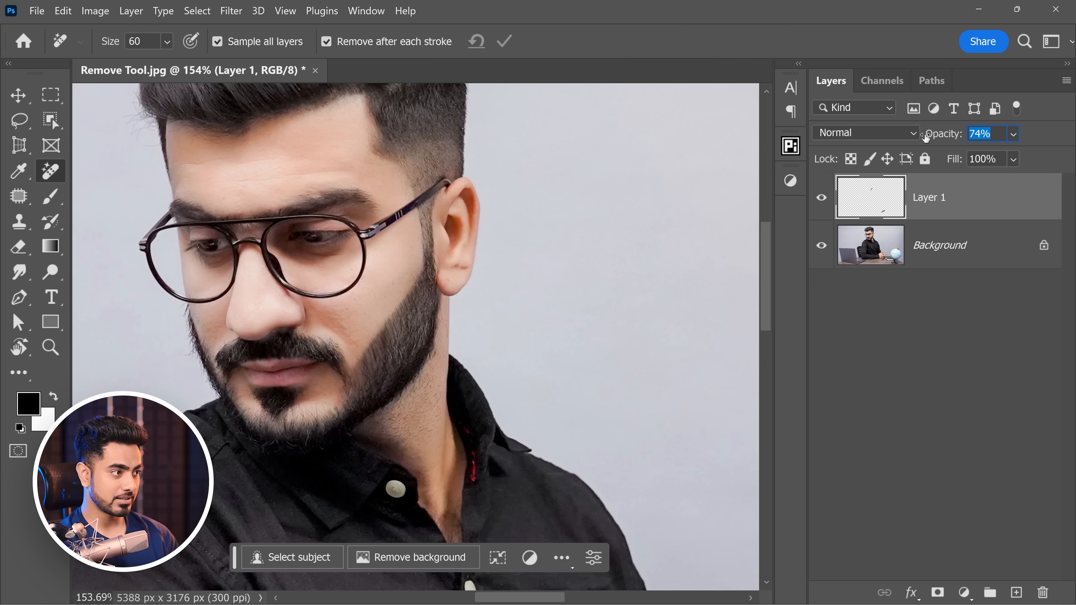
# Step: Turn off removal after each stroke and outline the whole laptop with the Remove Tool at size 150
pyautogui.moveTo(300, 373); pyautogui.dragTo(250, 373)
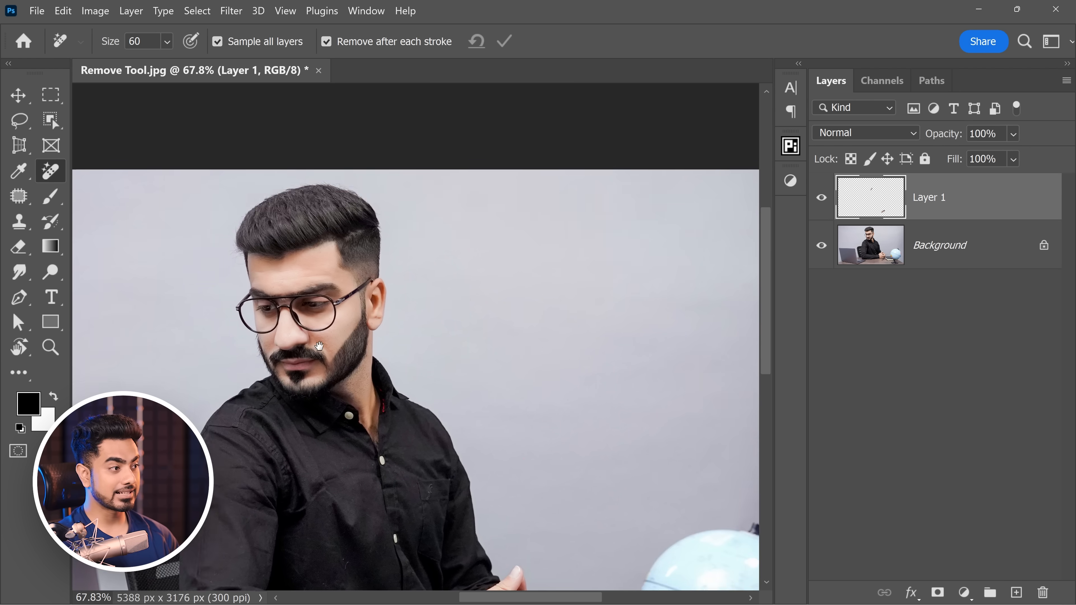
pyautogui.moveTo(261, 492); pyautogui.dragTo(372, 289)
pyautogui.moveTo(318, 365); pyautogui.dragTo(293, 365)
pyautogui.moveTo(135, 407); pyautogui.dragTo(219, 349)
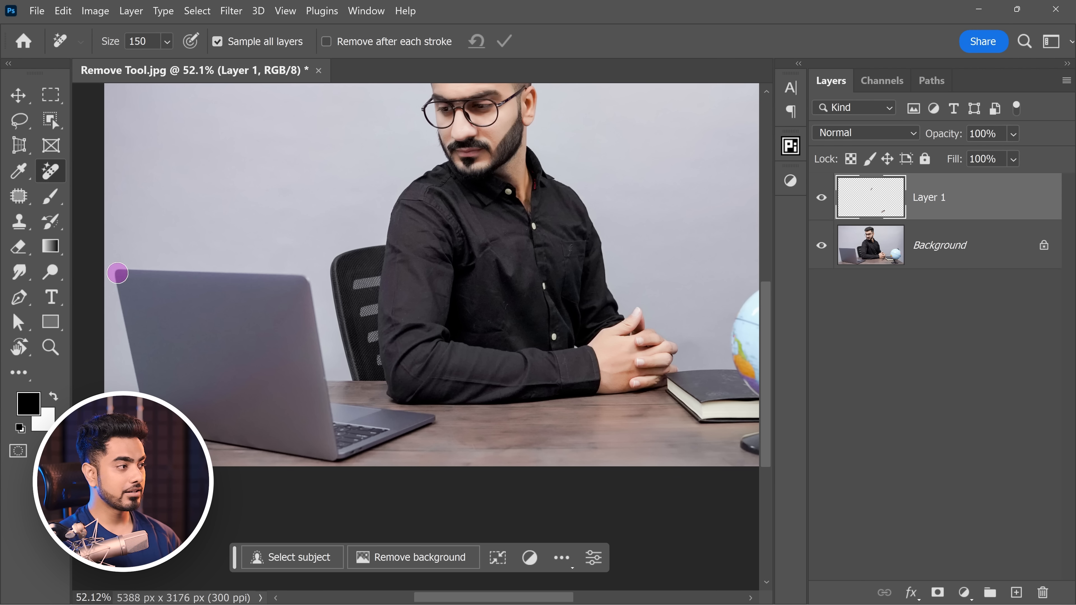
pyautogui.moveTo(118, 273); pyautogui.dragTo(275, 278)
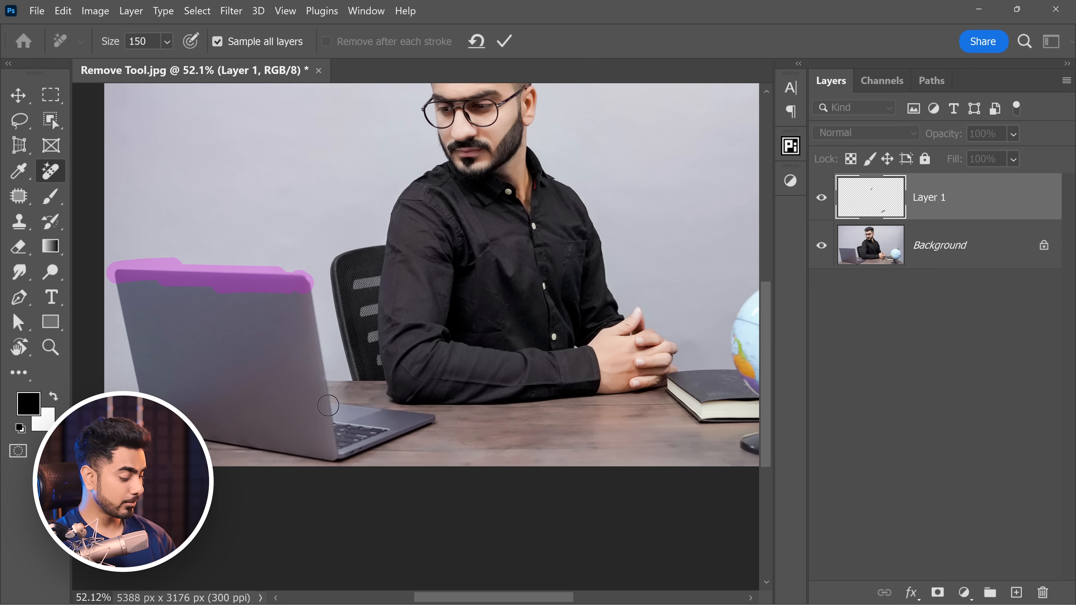
pyautogui.keyDown('shift'); pyautogui.click(328, 405); pyautogui.keyUp('shift')
pyautogui.keyDown('shift'); pyautogui.click(427, 419); pyautogui.keyUp('shift')
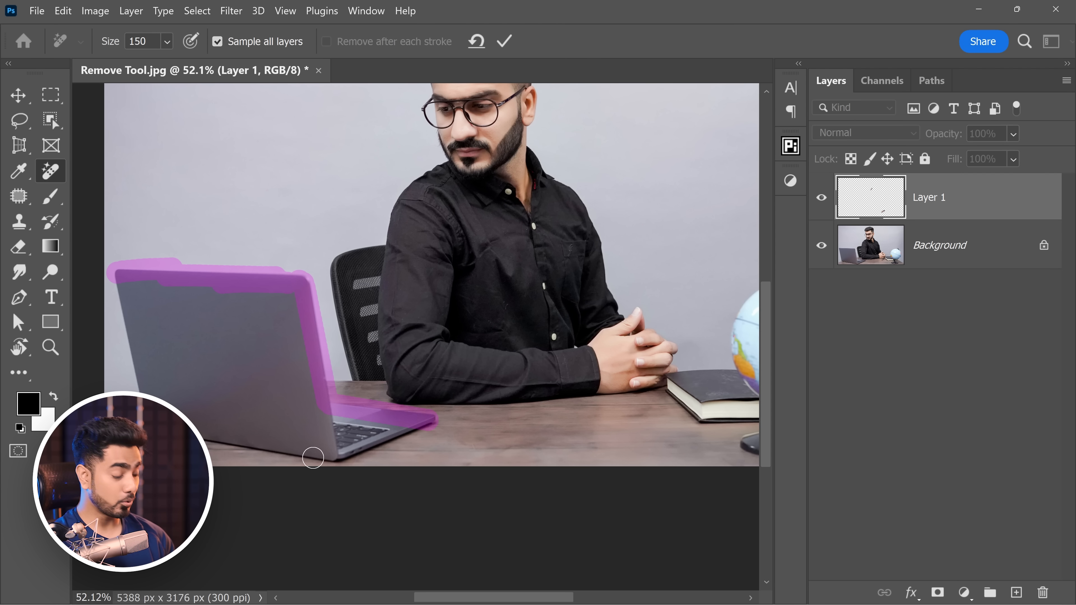
pyautogui.keyDown('shift'); pyautogui.click(338, 455); pyautogui.keyUp('shift')
pyautogui.keyDown('shift'); pyautogui.click(150, 430); pyautogui.keyUp('shift')
pyautogui.keyDown('shift'); pyautogui.click(120, 276); pyautogui.keyUp('shift')
# Step: Paint over the inside of the laptop outline at brush size 250 and apply the removal
pyautogui.press(']')
pyautogui.press(']')
pyautogui.press(']')
pyautogui.moveTo(144, 291)
pyautogui.mouseDown()
pyautogui.moveTo(225, 302)
pyautogui.moveTo(157, 350)
pyautogui.moveTo(201, 414)
pyautogui.mouseUp()
pyautogui.moveTo(297, 335)
pyautogui.mouseDown()
pyautogui.moveTo(289, 412)
pyautogui.moveTo(345, 428)
pyautogui.mouseUp()
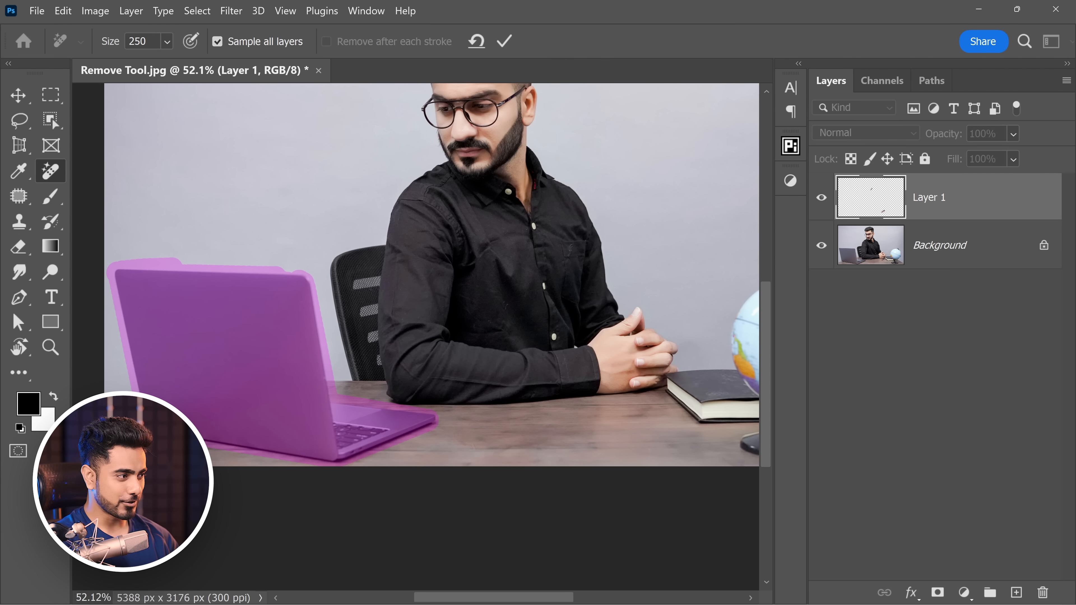
pyautogui.click(504, 42)
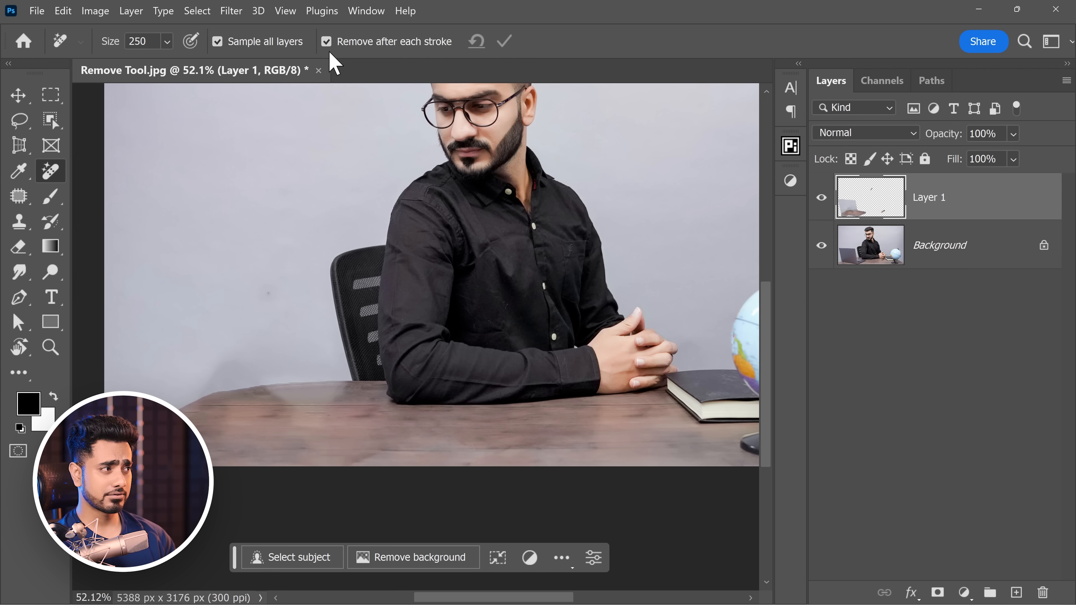
# Step: Turn on removal after each stroke and clean up the desk edge where the laptop stood, using brush sizes 400 and 200
pyautogui.press(']')
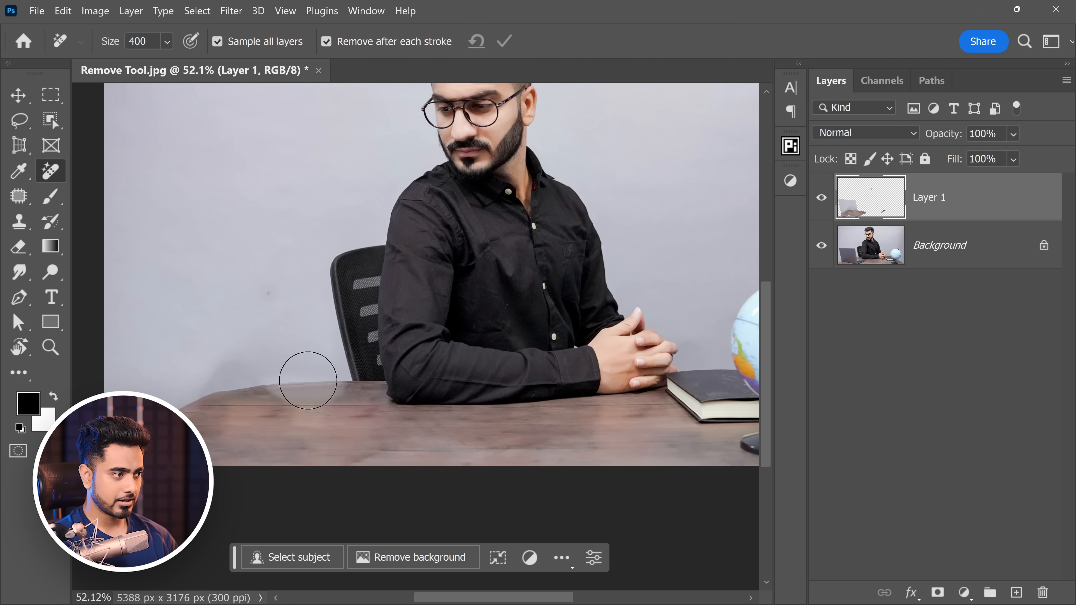
pyautogui.moveTo(310, 379); pyautogui.dragTo(219, 380)
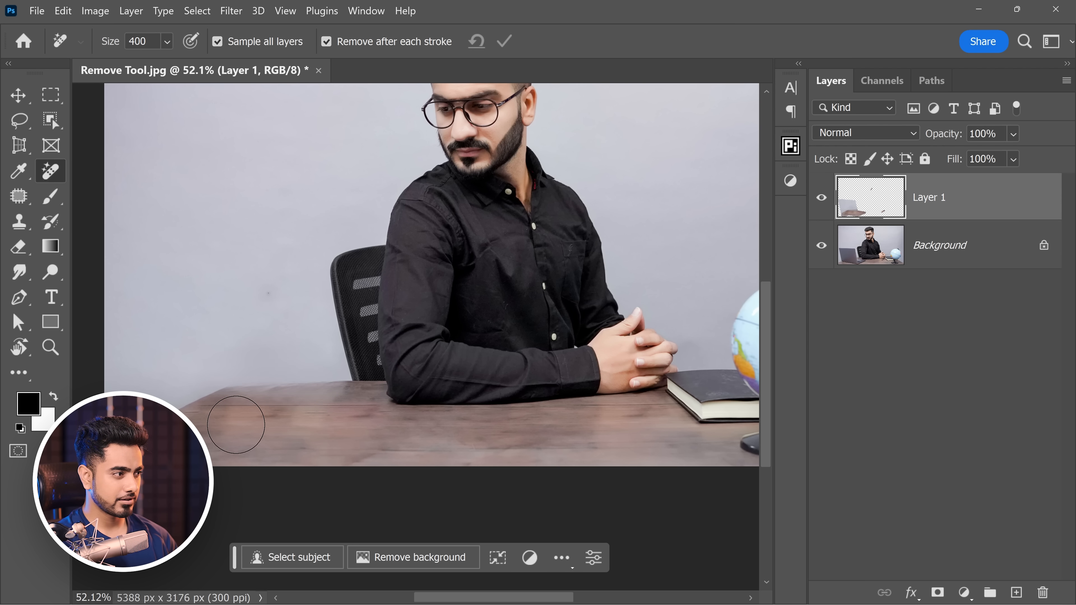
pyautogui.press('[')
pyautogui.press('[')
pyautogui.moveTo(329, 379)
pyautogui.mouseDown()
pyautogui.moveTo(229, 380)
pyautogui.moveTo(244, 372)
pyautogui.mouseUp()
pyautogui.click(339, 385)
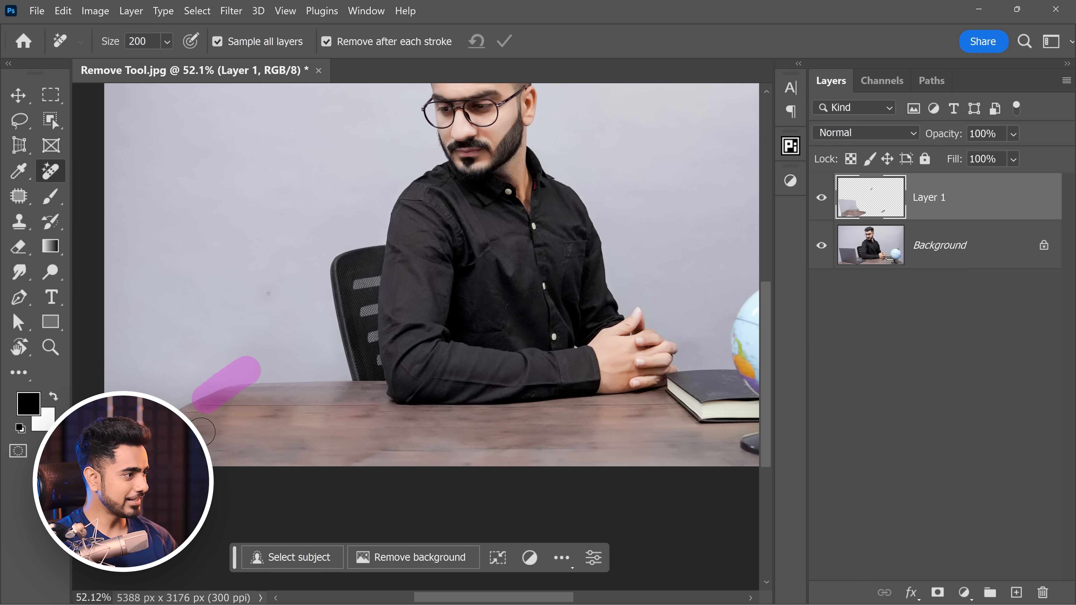
pyautogui.scroll(-2, 478, 291)
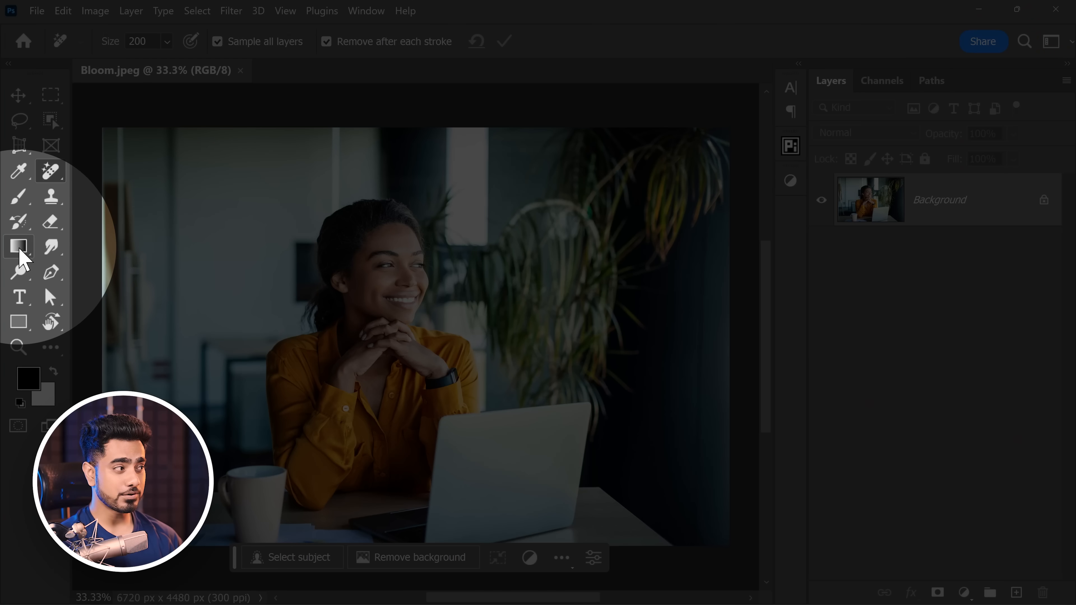
# Step: Try a radial white-to-black gradient diagonally across the photo with the Gradient tool in Classic gradient mode
pyautogui.click(21, 246)
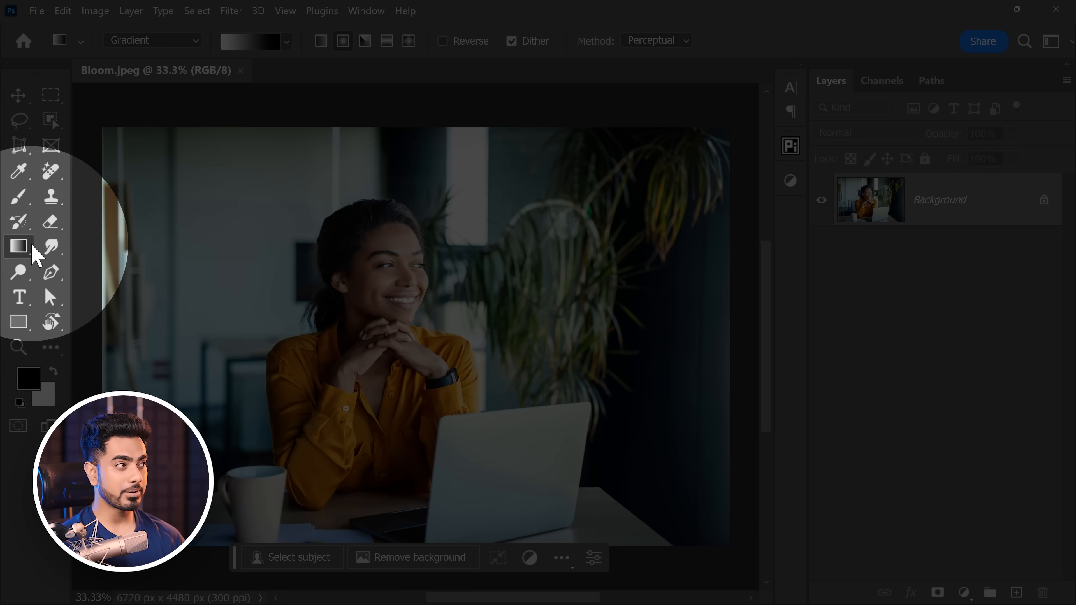
pyautogui.click(172, 42)
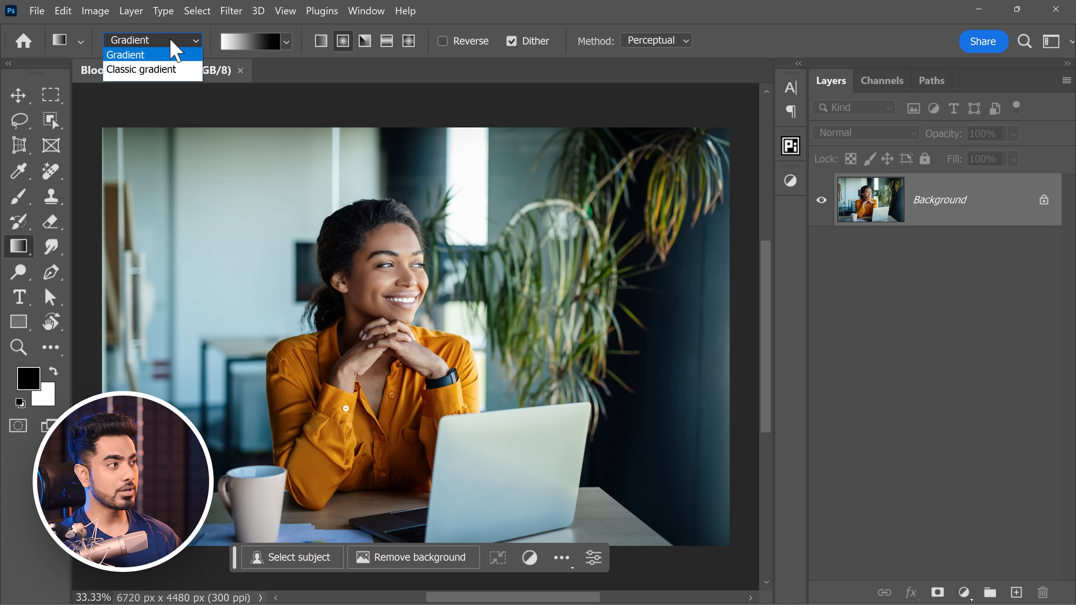
pyautogui.click(151, 70)
pyautogui.moveTo(190, 167); pyautogui.dragTo(500, 342)
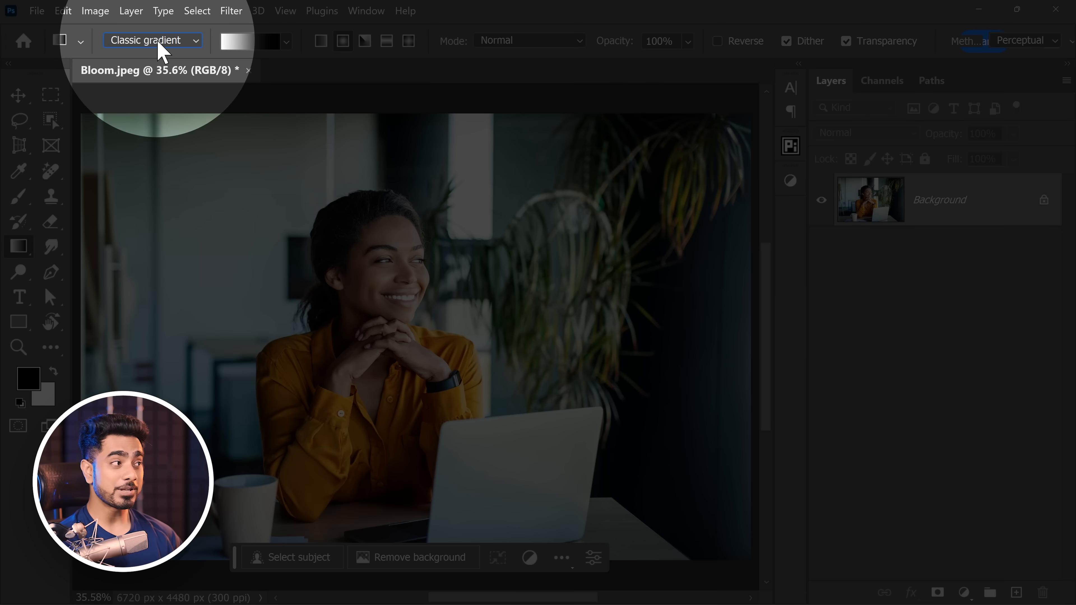
# Step: Switch the tool to Gradient mode, draw a radial white-to-black fill diagonally across the photo, and reposition its start inside the upper-left corner
pyautogui.click(157, 42)
pyautogui.click(144, 55)
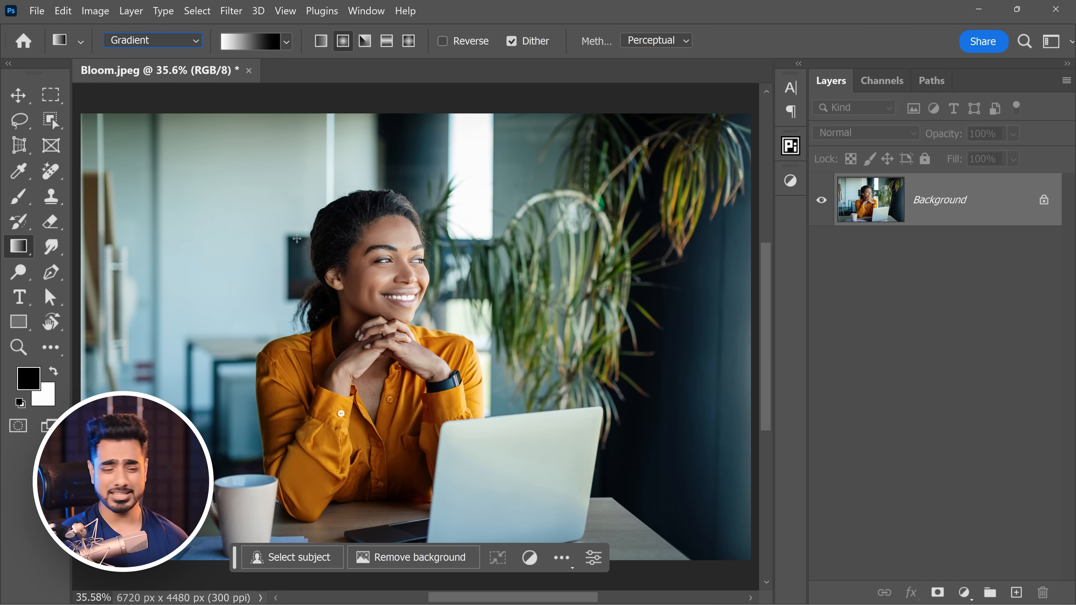
pyautogui.scroll(-4, 297, 239)
pyautogui.moveTo(137, 162); pyautogui.dragTo(511, 386)
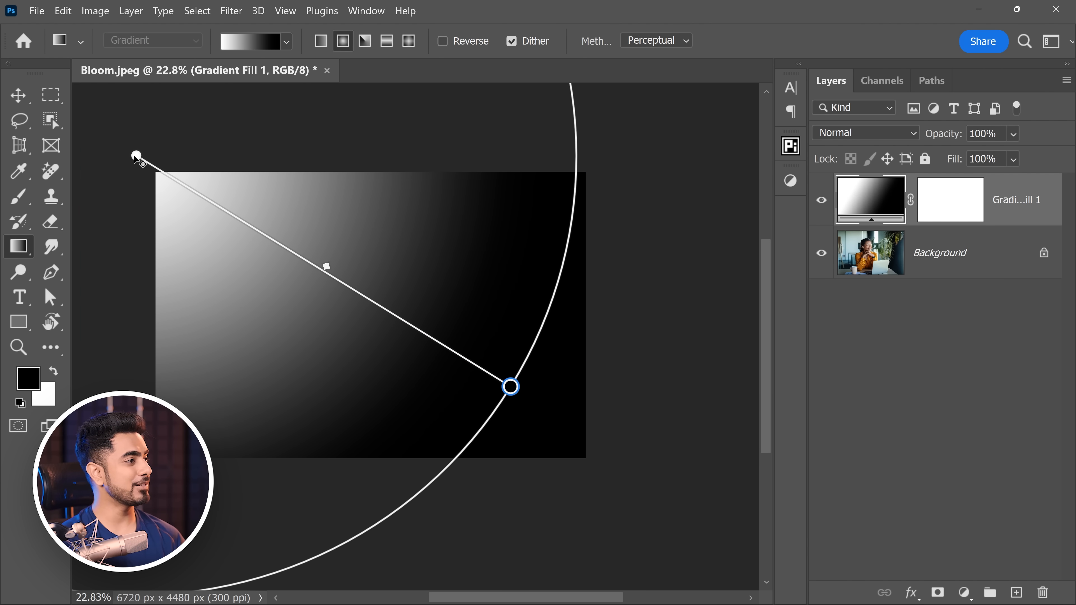
pyautogui.moveTo(136, 157); pyautogui.dragTo(164, 213)
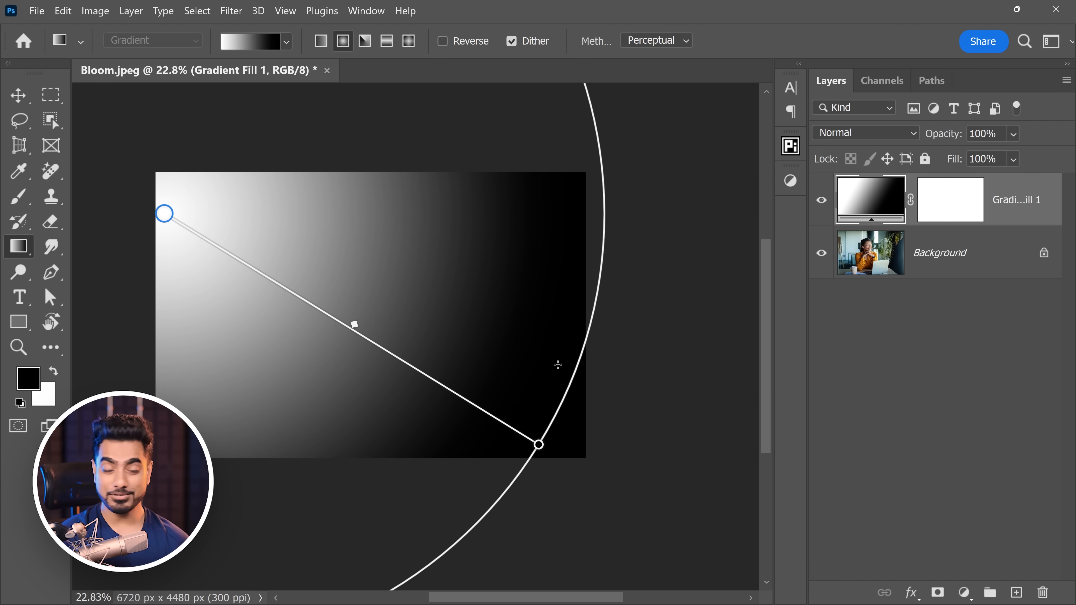
# Step: Recolour the gradient's end stop to red #f93e3e and its start stop to yellow #fbf673
pyautogui.doubleClick(539, 445)
pyautogui.write('f74141')
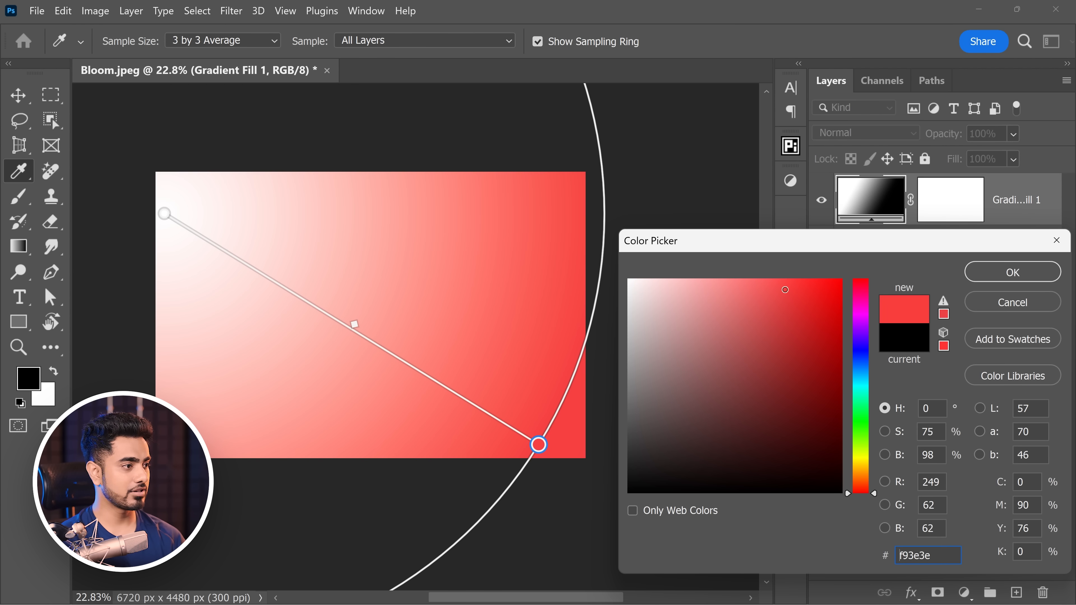
pyautogui.click(974, 279)
pyautogui.doubleClick(165, 213)
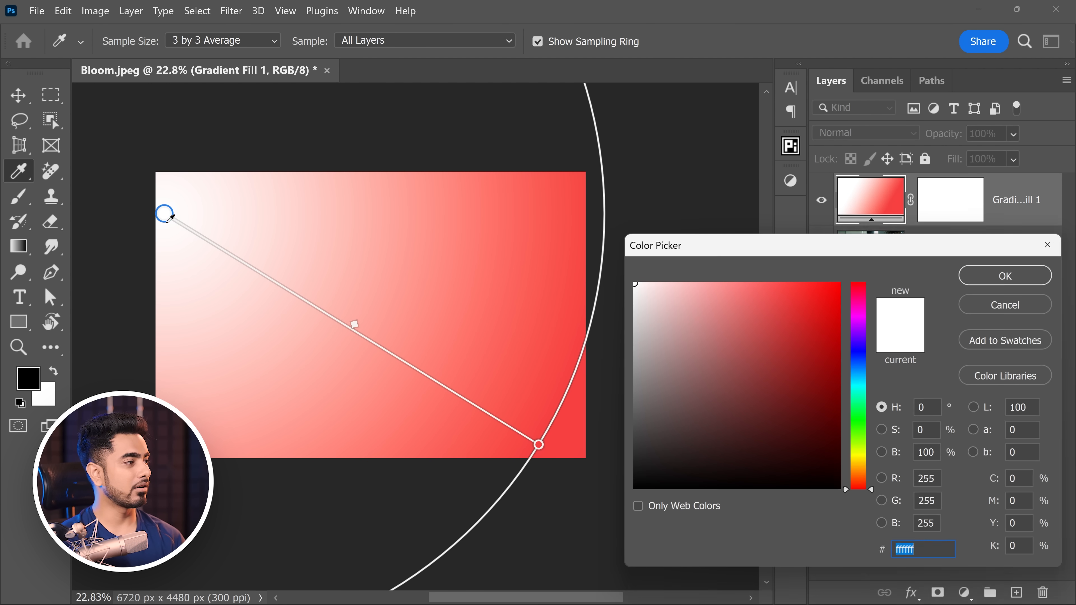
pyautogui.write('fb7373')
pyautogui.click(864, 461)
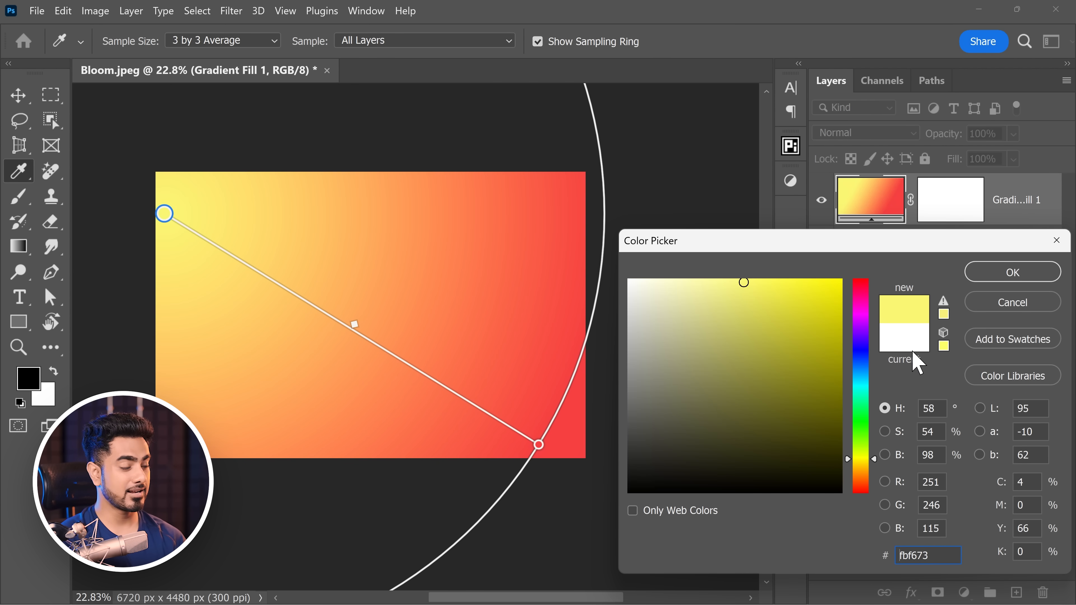
pyautogui.click(974, 273)
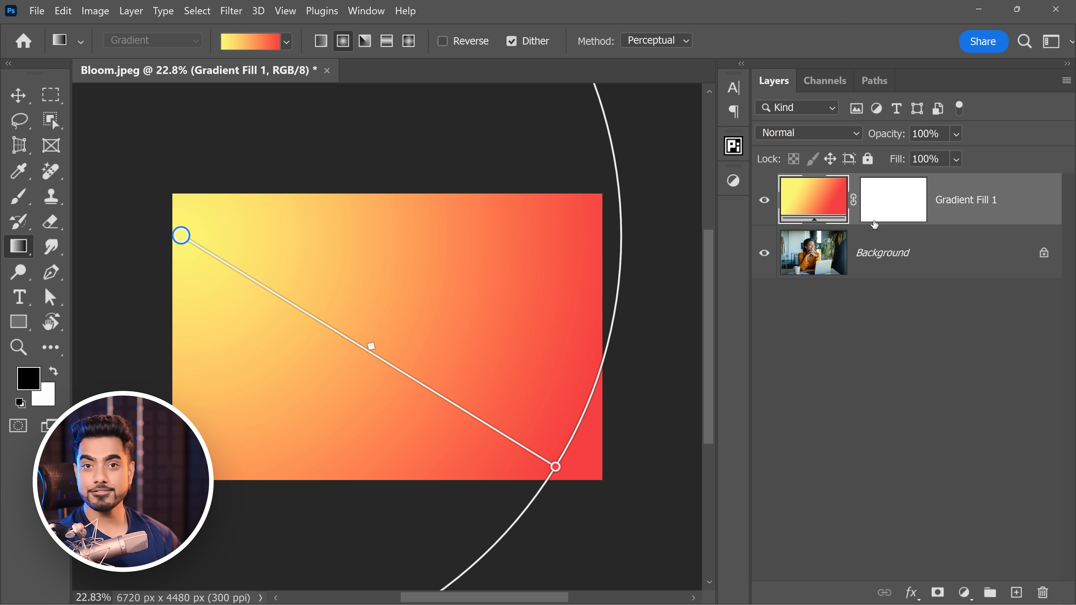
# Step: Try a 44% scale and reset alignment in the gradient layer's fill settings, and discard the changes
pyautogui.doubleClick(819, 207)
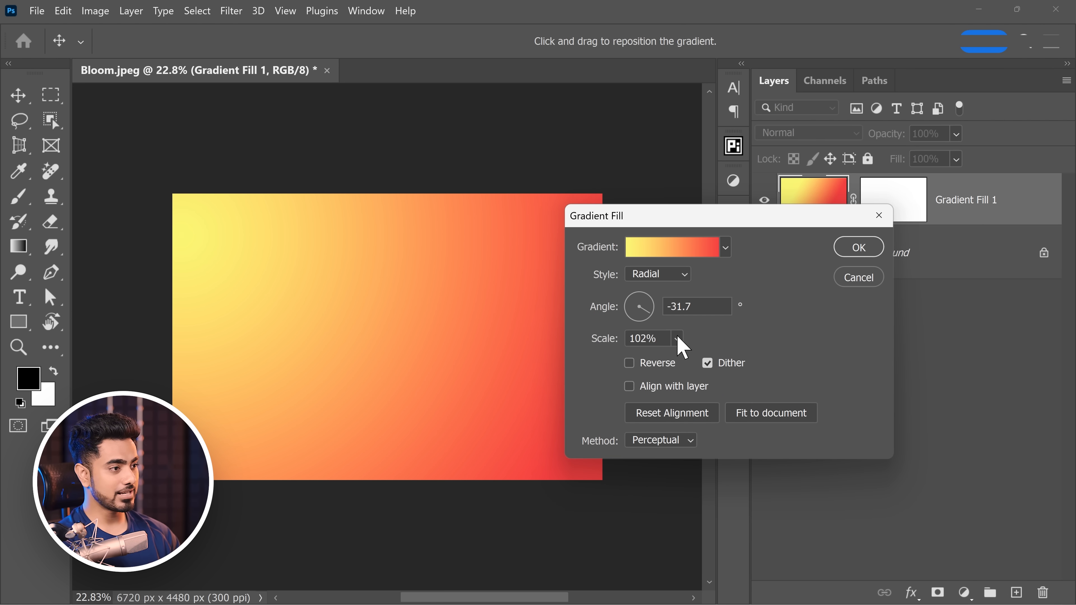
pyautogui.click(678, 338)
pyautogui.moveTo(721, 366); pyautogui.dragTo(688, 362)
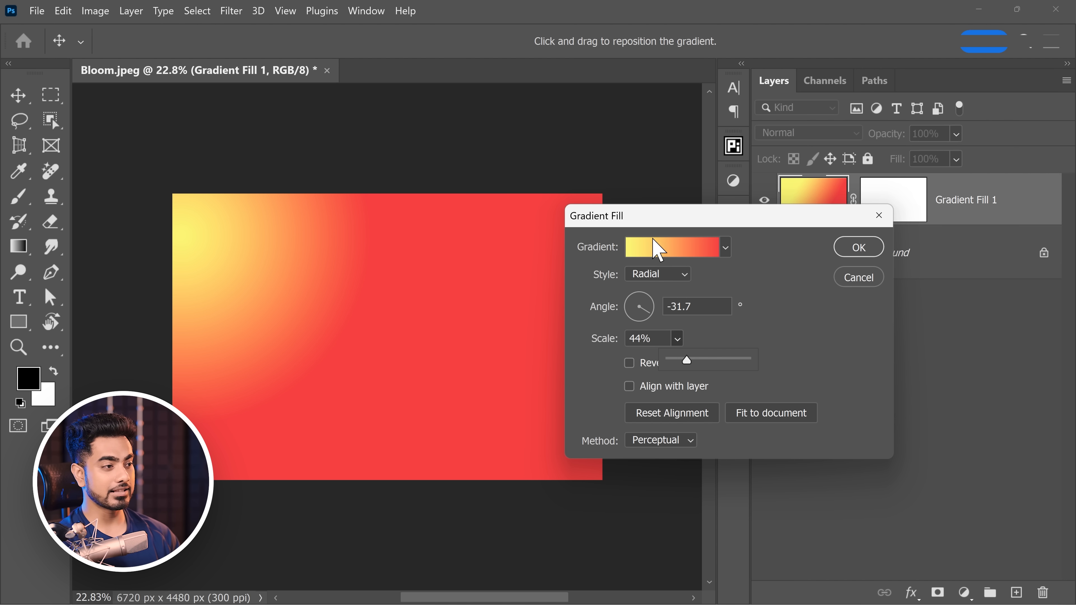
pyautogui.click(658, 250)
pyautogui.click(1022, 187)
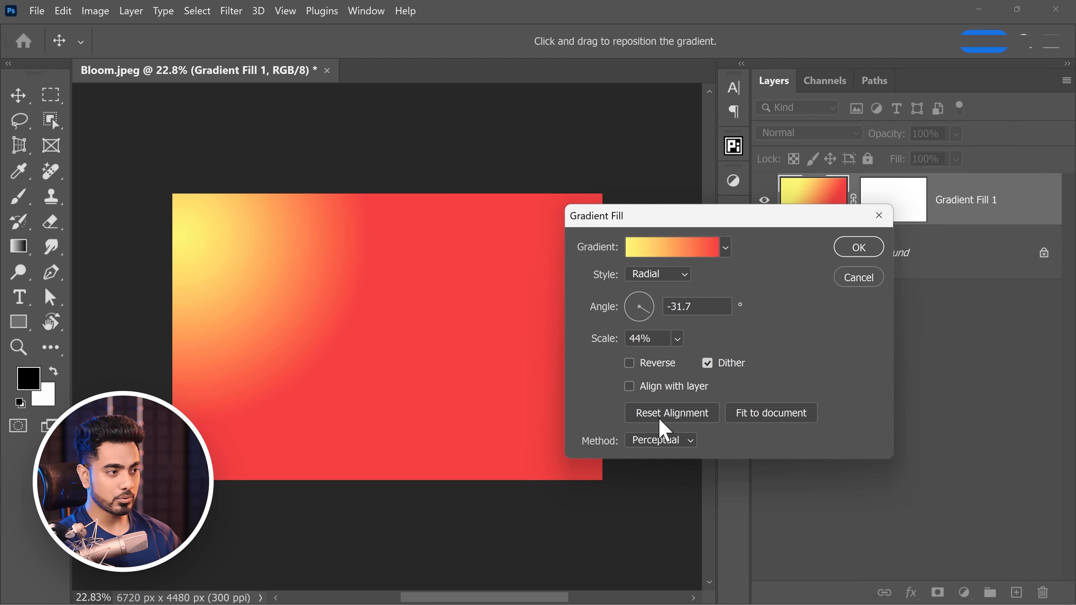
pyautogui.click(662, 420)
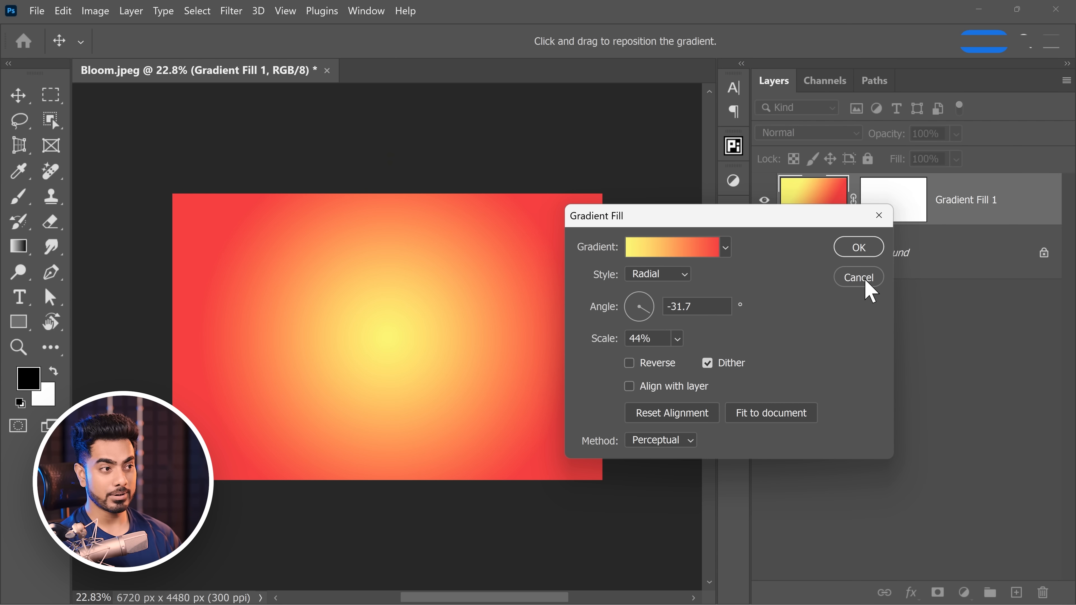
pyautogui.click(860, 277)
# Step: Change the gradient style to Linear and reposition its ends so it runs horizontally from the photo's left side to about its middle
pyautogui.moveTo(190, 231); pyautogui.dragTo(220, 255)
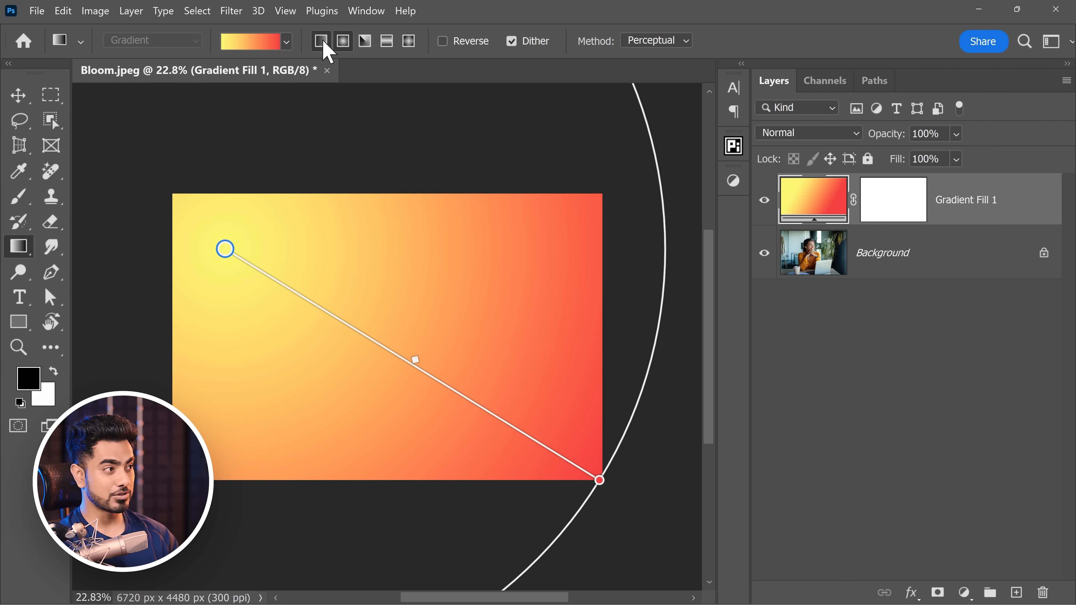
pyautogui.click(322, 41)
pyautogui.moveTo(225, 250); pyautogui.dragTo(215, 272)
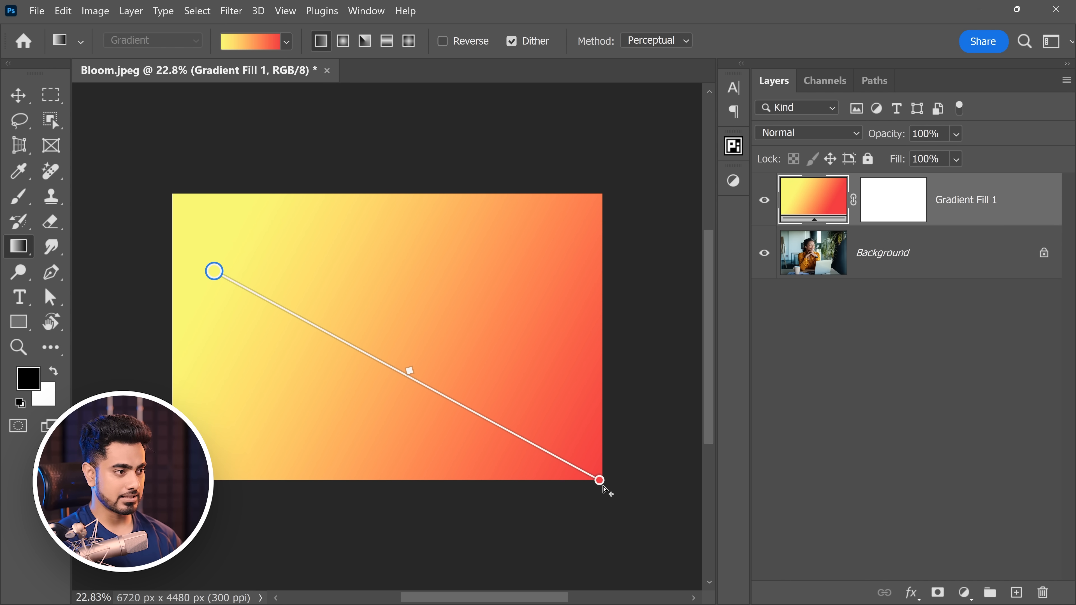
pyautogui.moveTo(600, 481); pyautogui.dragTo(410, 273)
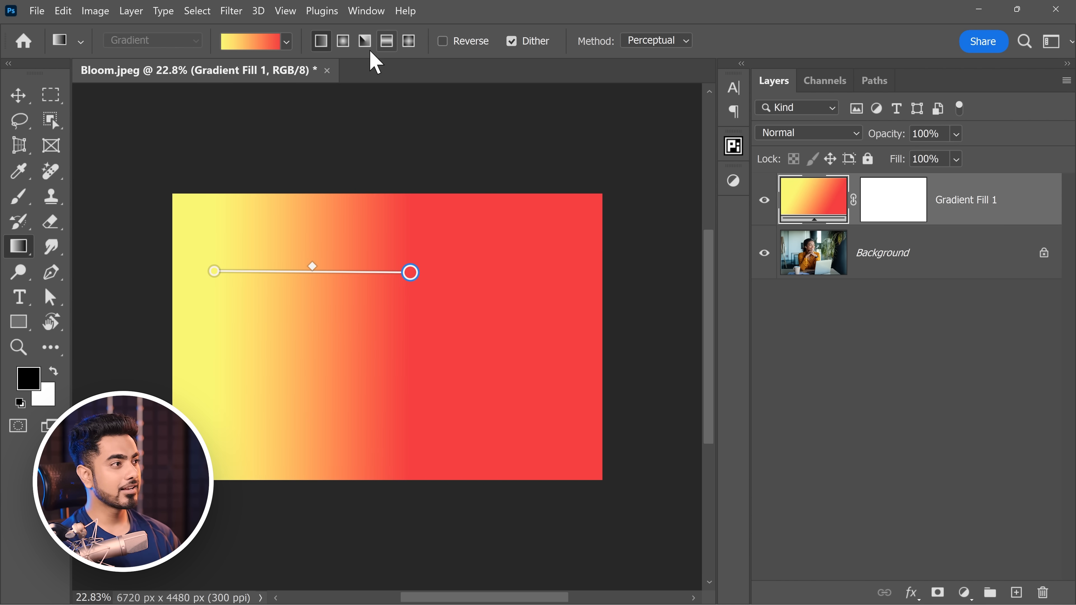
# Step: Preview the Radial style, set the gradient style to Reflected, and move its start point near the photo's centre
pyautogui.click(344, 41)
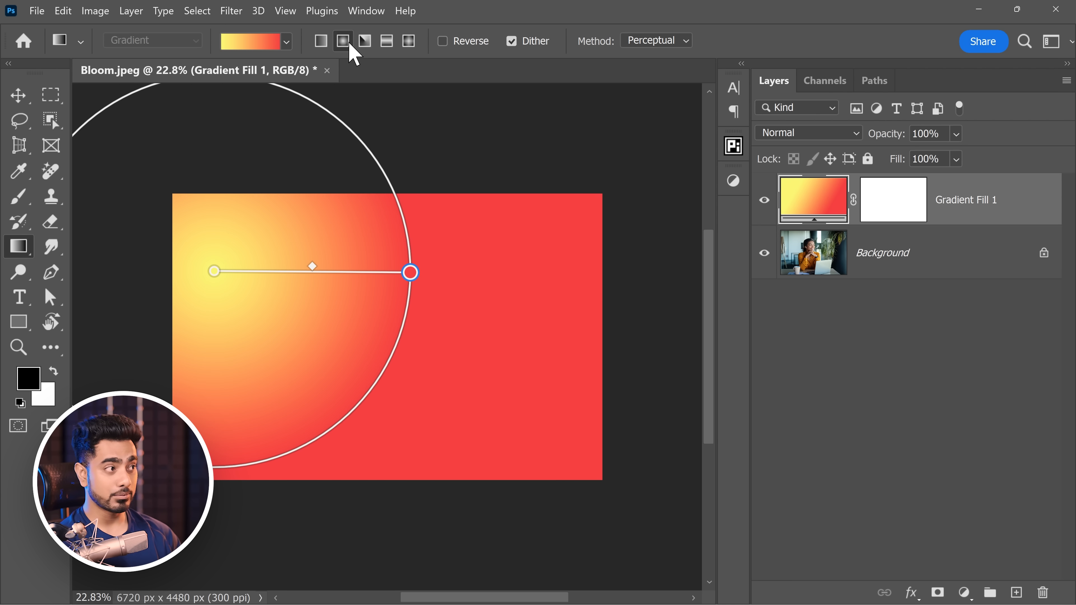
pyautogui.click(387, 42)
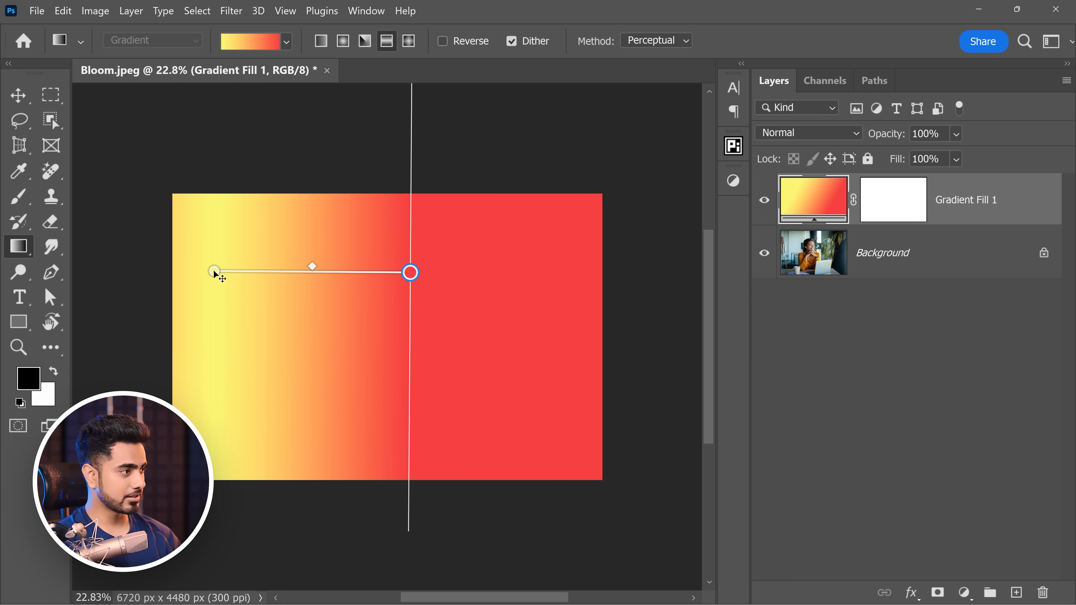
pyautogui.moveTo(215, 273); pyautogui.dragTo(411, 286)
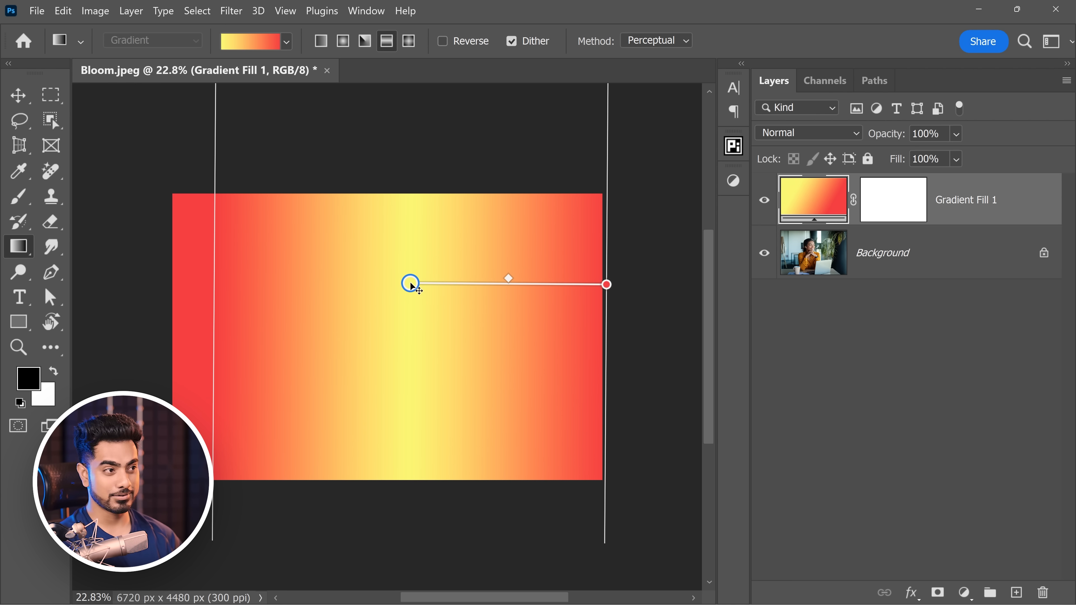
# Step: Set the gradient layer's blend mode to Screen and narrow the reflected gradient around the bright window beside the woman
pyautogui.click(789, 136)
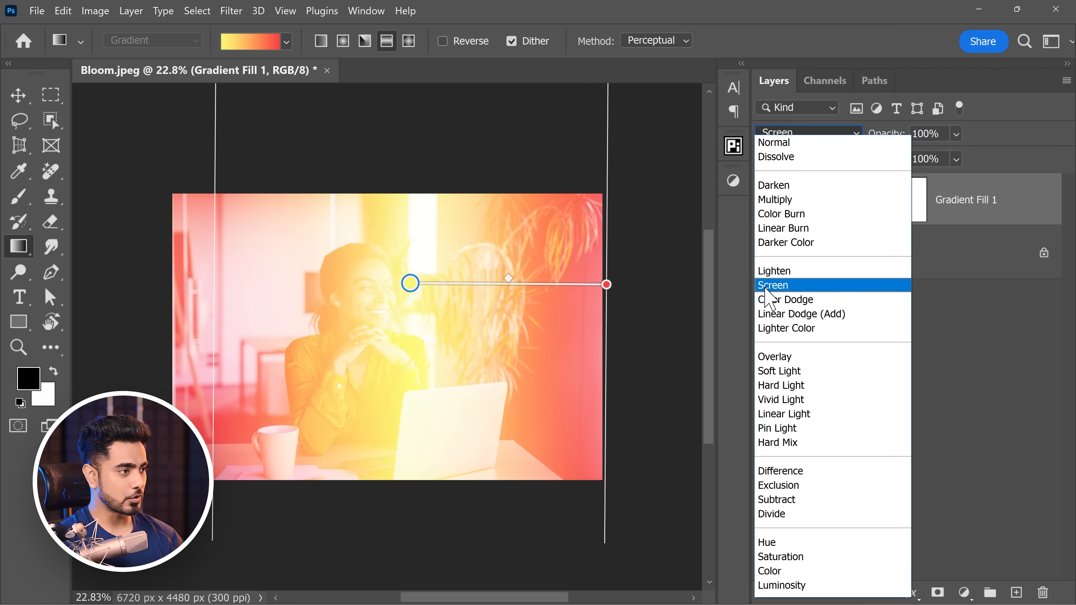
pyautogui.click(773, 286)
pyautogui.moveTo(417, 285); pyautogui.dragTo(439, 283)
pyautogui.moveTo(622, 279); pyautogui.dragTo(512, 278)
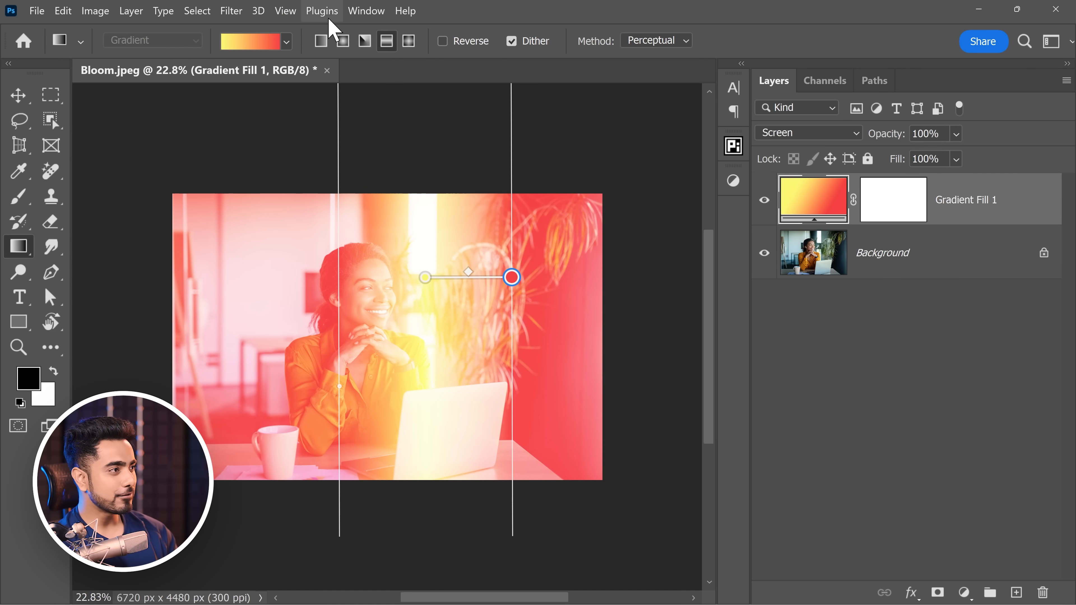
# Step: In the gradient's properties, set the end opacity stop to 0%, and widen the gradient slightly on the canvas
pyautogui.click(364, 16)
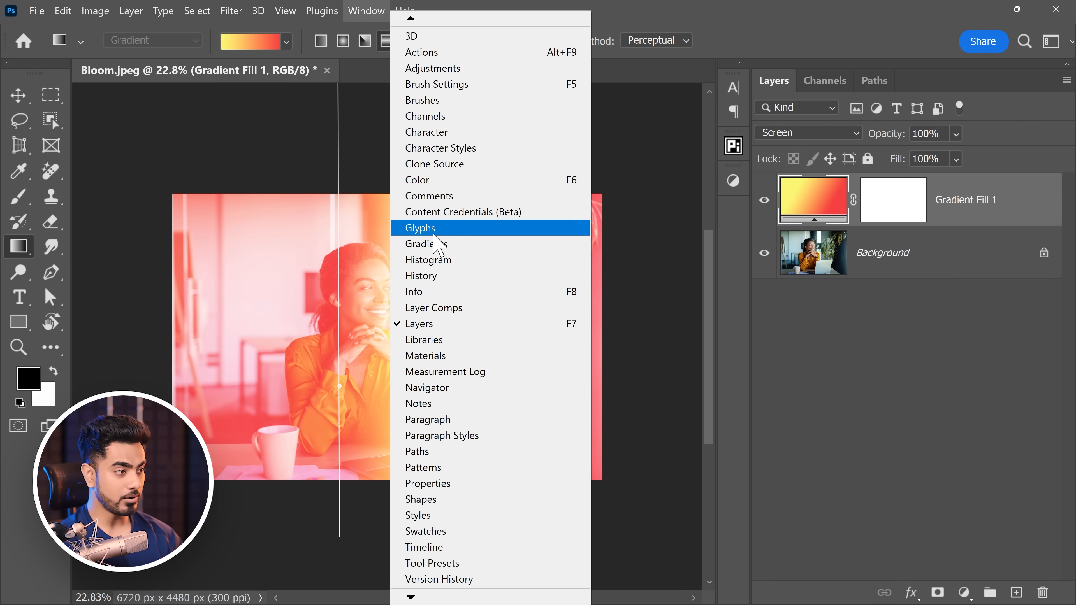
pyautogui.click(455, 484)
pyautogui.moveTo(644, 225); pyautogui.dragTo(593, 168)
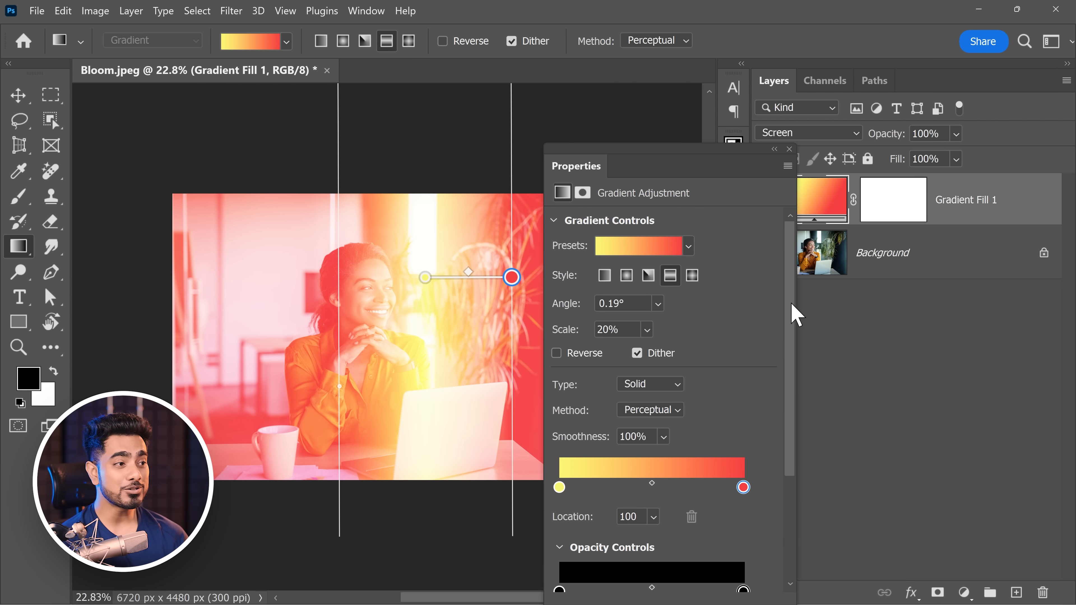
pyautogui.moveTo(792, 312); pyautogui.dragTo(745, 401)
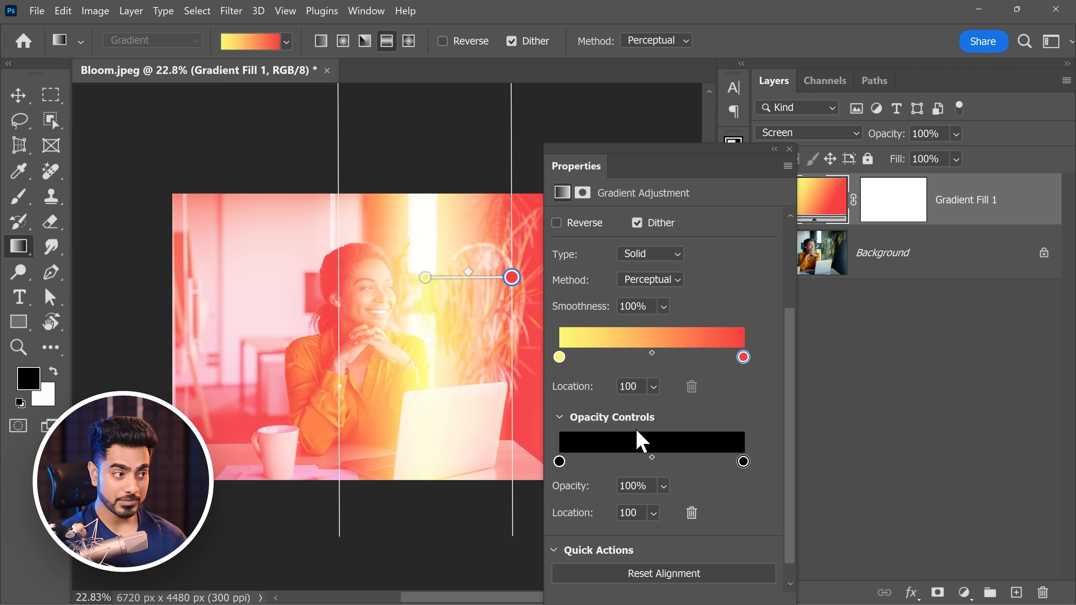
pyautogui.moveTo(744, 462)
pyautogui.mouseDown()
pyautogui.moveTo(730, 462)
pyautogui.moveTo(753, 464)
pyautogui.mouseUp()
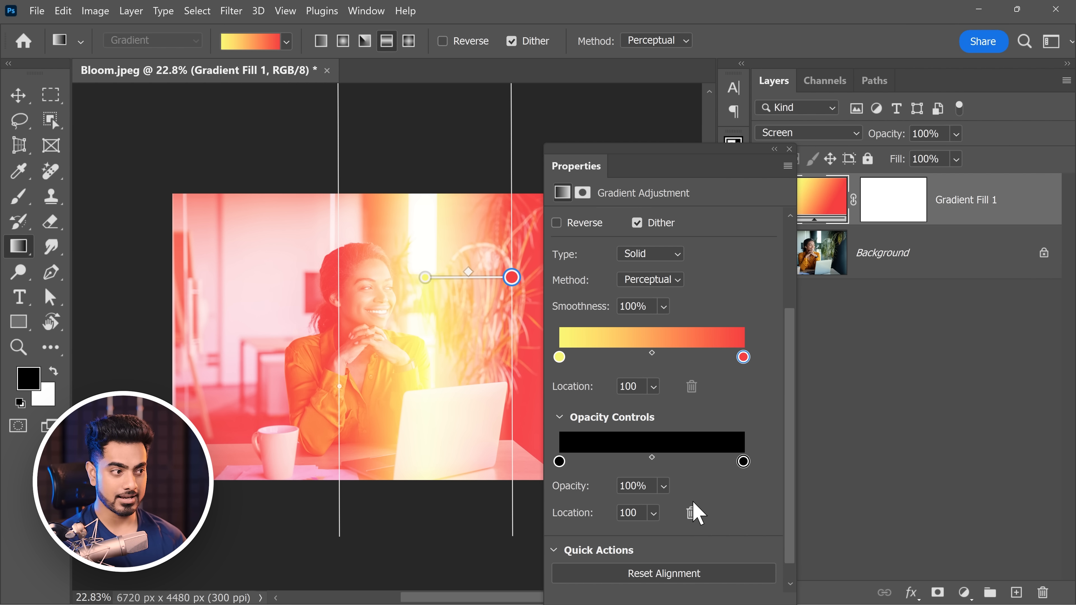
pyautogui.moveTo(574, 491); pyautogui.dragTo(487, 488)
pyautogui.moveTo(363, 489); pyautogui.dragTo(291, 508)
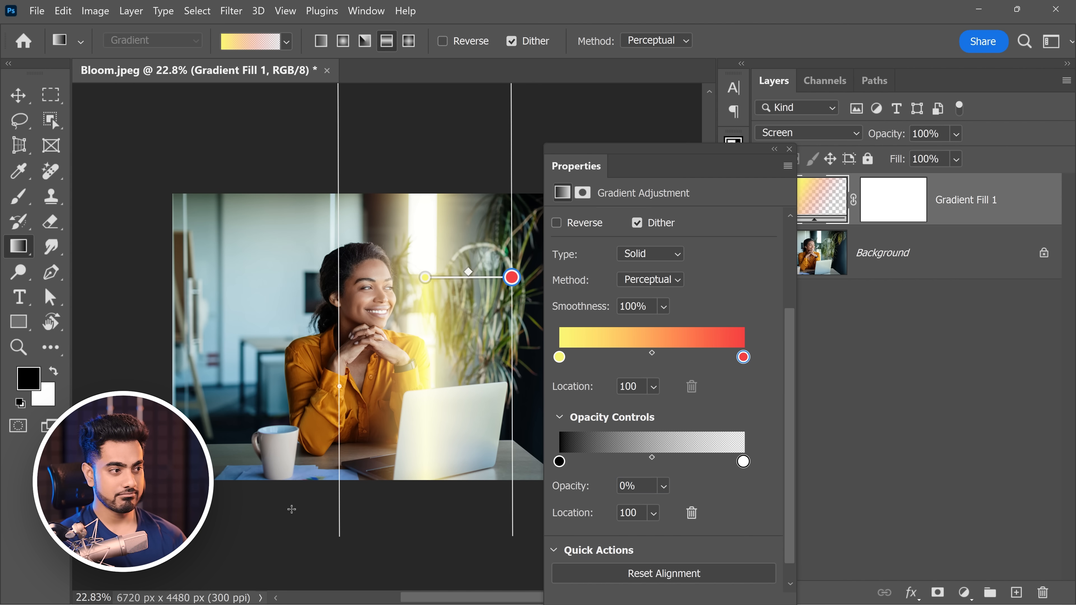
pyautogui.moveTo(510, 277); pyautogui.dragTo(539, 283)
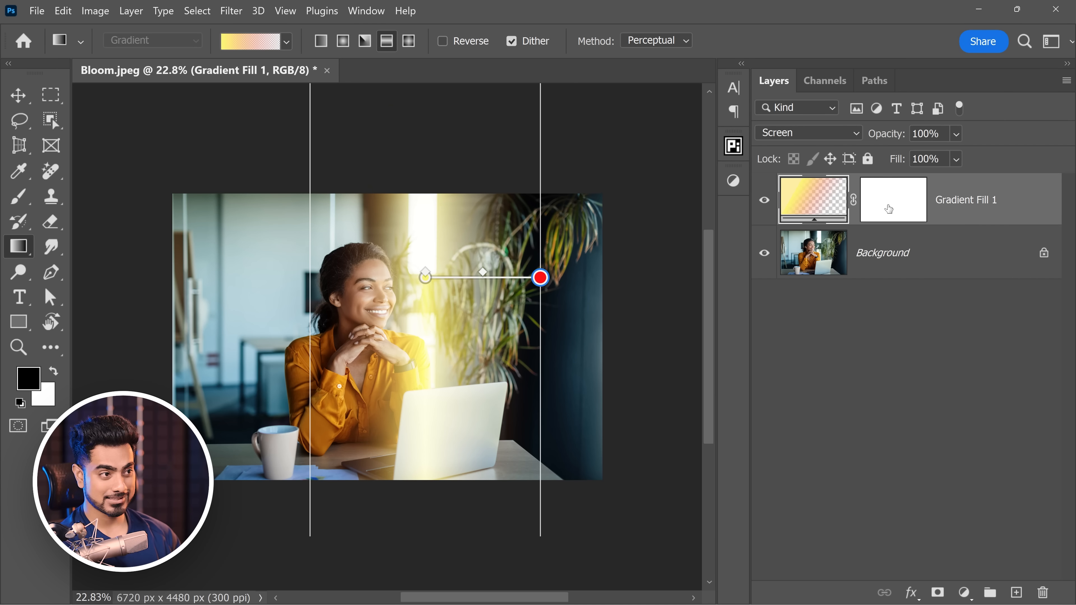
# Step: On the gradient layer's mask, draw a vertical linear white-to-black gradient from the photo's centre down to the laptop using the Basics preset
pyautogui.click(894, 211)
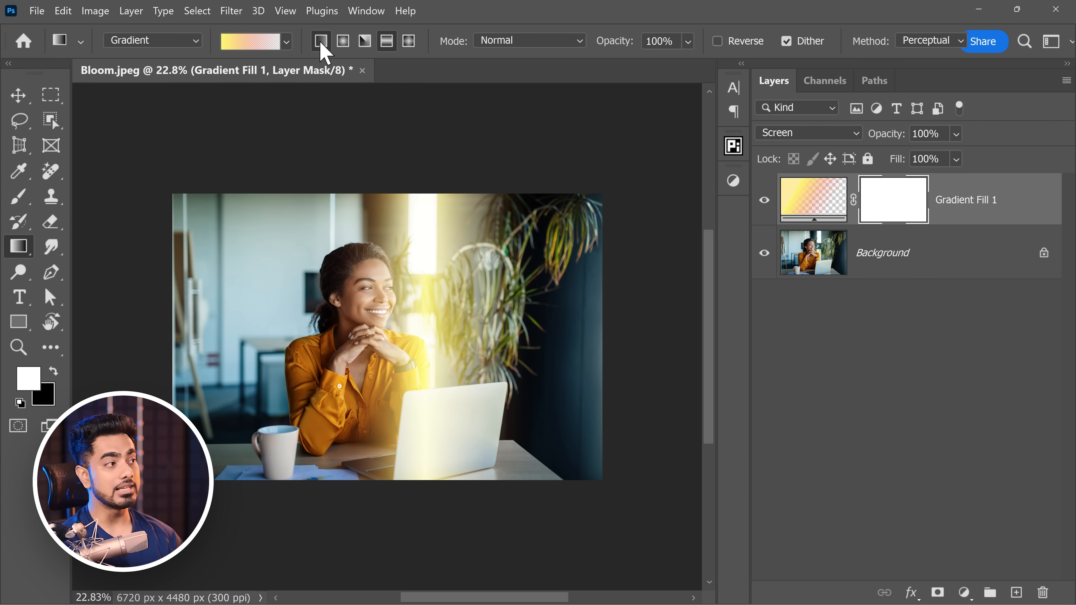
pyautogui.click(287, 42)
pyautogui.click(155, 74)
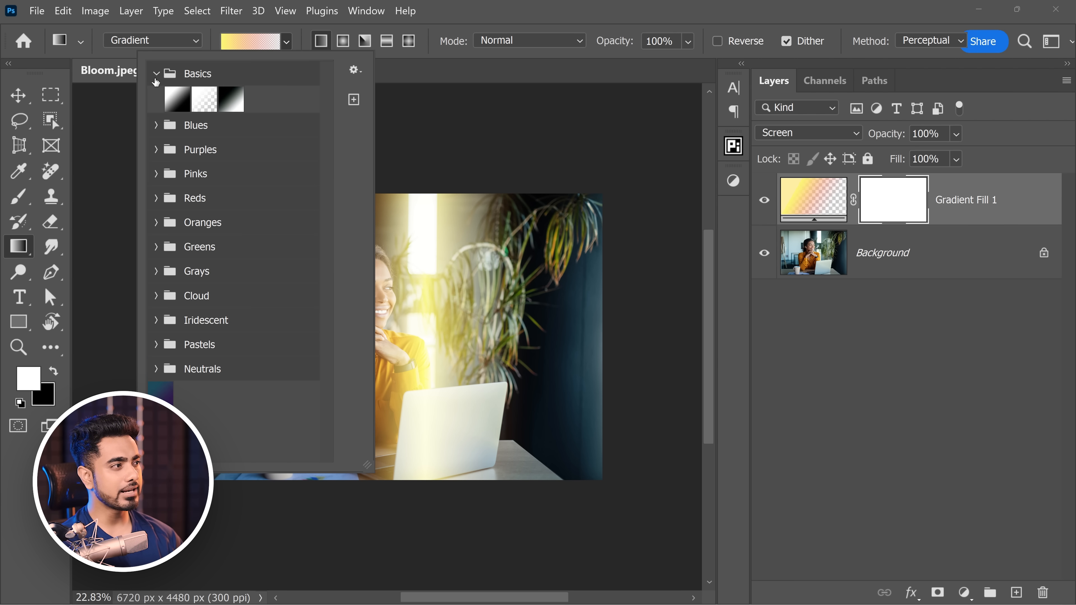
pyautogui.click(178, 109)
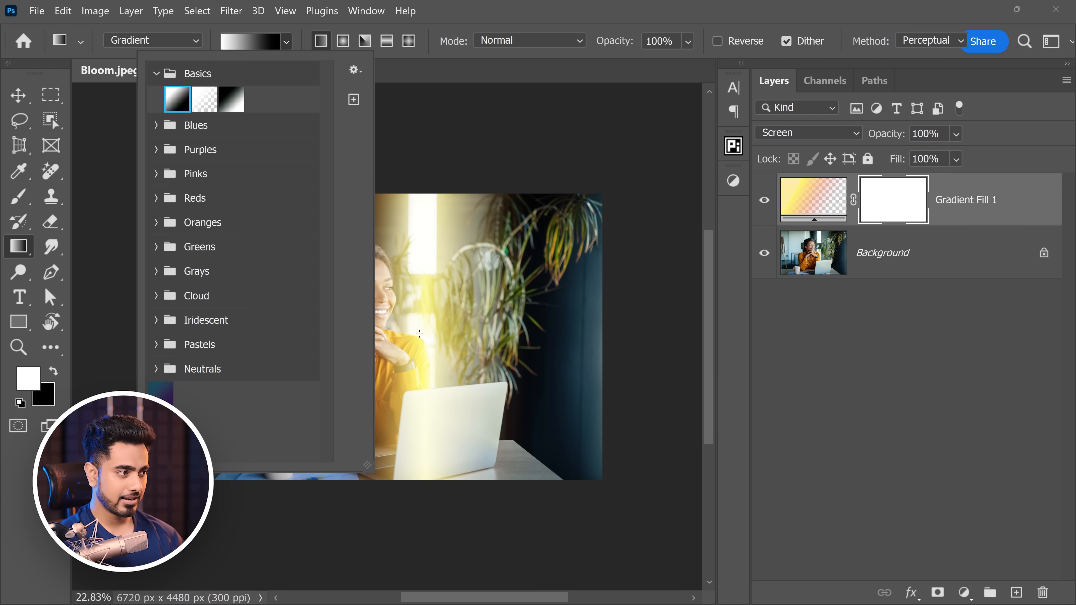
pyautogui.click(416, 319)
pyautogui.moveTo(416, 318); pyautogui.dragTo(416, 440)
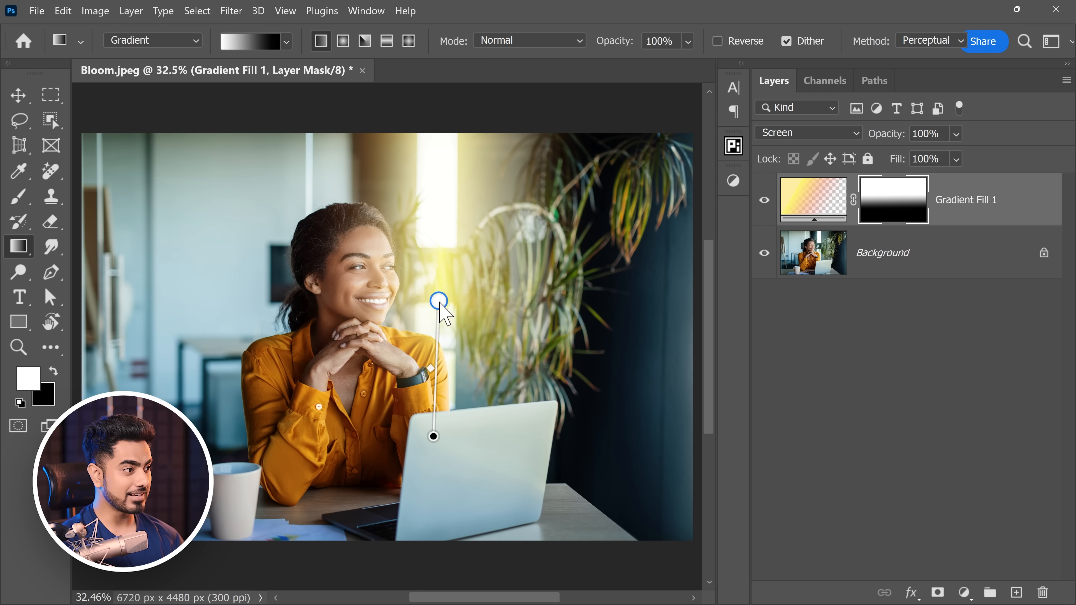
# Step: Extend the mask gradient upward and down to the laptop's base, and set the gradient layer's opacity to 80%
pyautogui.scroll(2, 439, 305)
pyautogui.moveTo(431, 295)
pyautogui.mouseDown()
pyautogui.moveTo(431, 303)
pyautogui.moveTo(436, 267)
pyautogui.moveTo(433, 276)
pyautogui.mouseUp()
pyautogui.moveTo(434, 438); pyautogui.dragTo(434, 503)
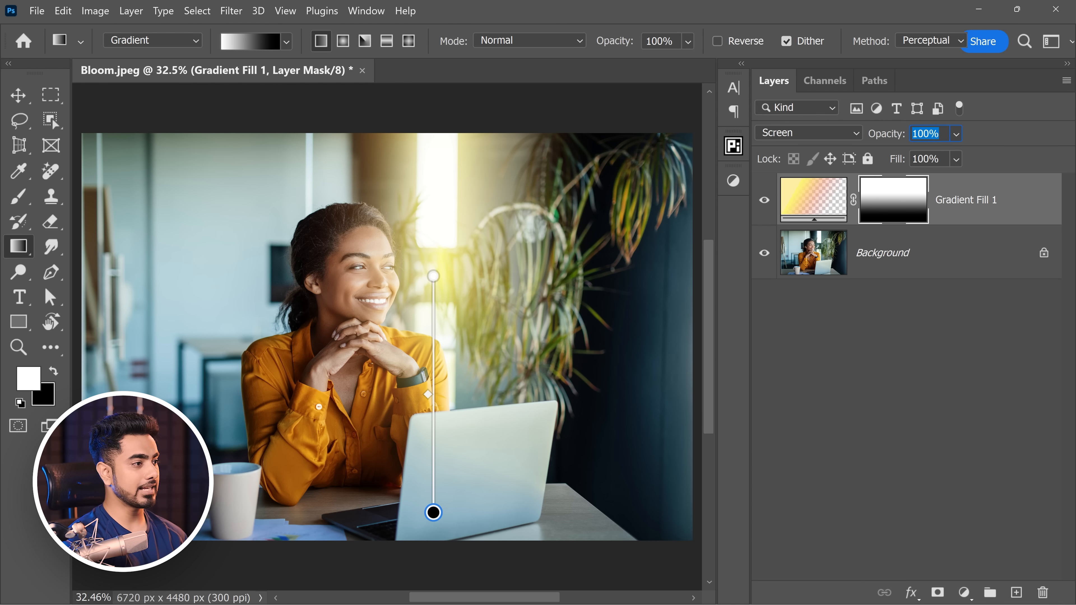
pyautogui.write('80')
pyautogui.press('Return')
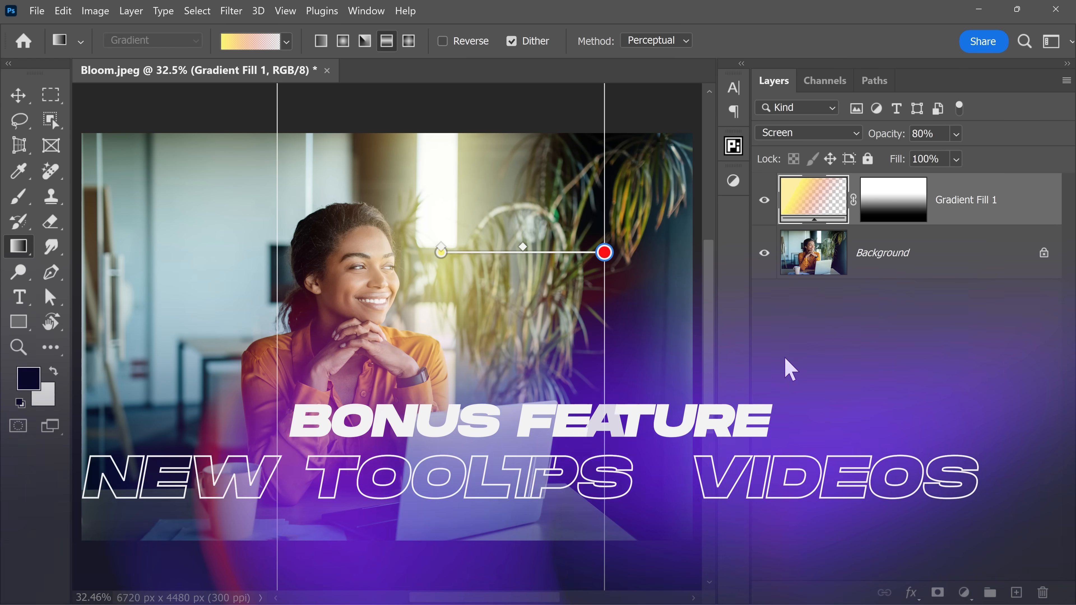
# Step: Play the quick tutorial video from the Layers panel's tooltip
pyautogui.moveTo(778, 82)
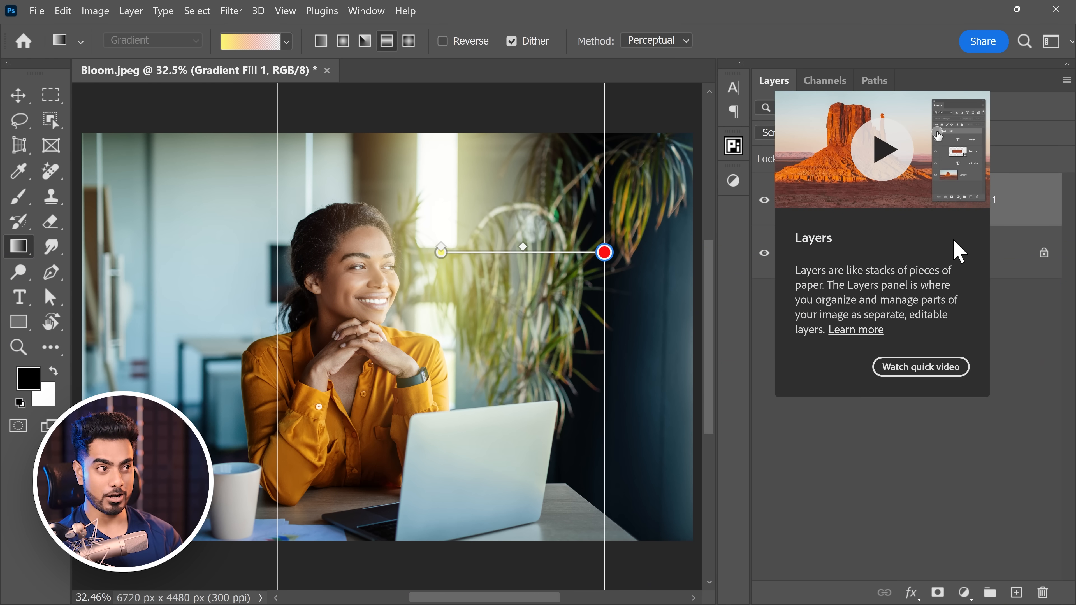
pyautogui.click(882, 167)
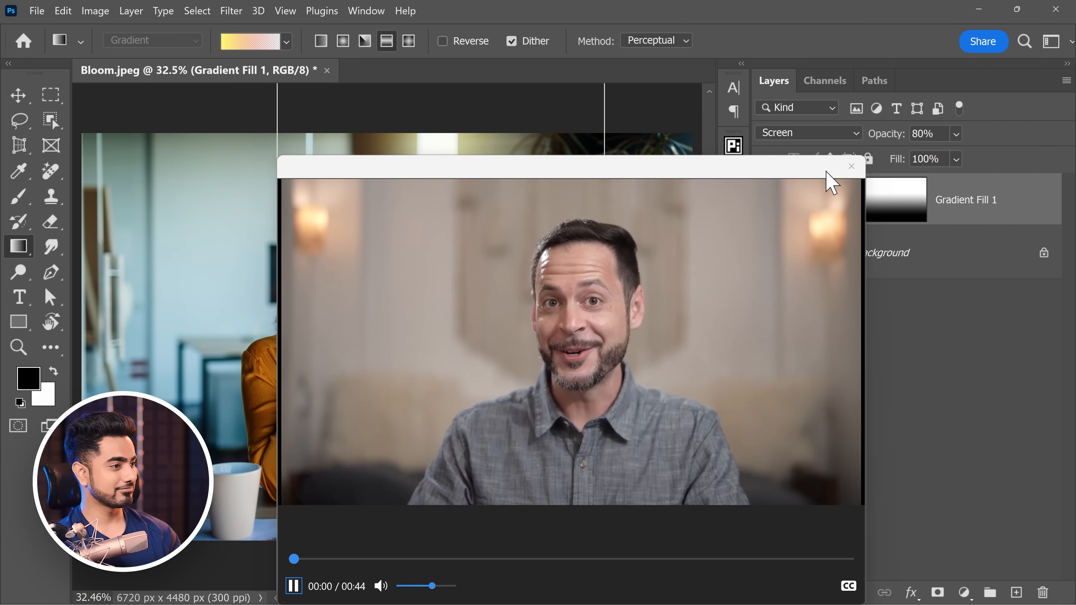